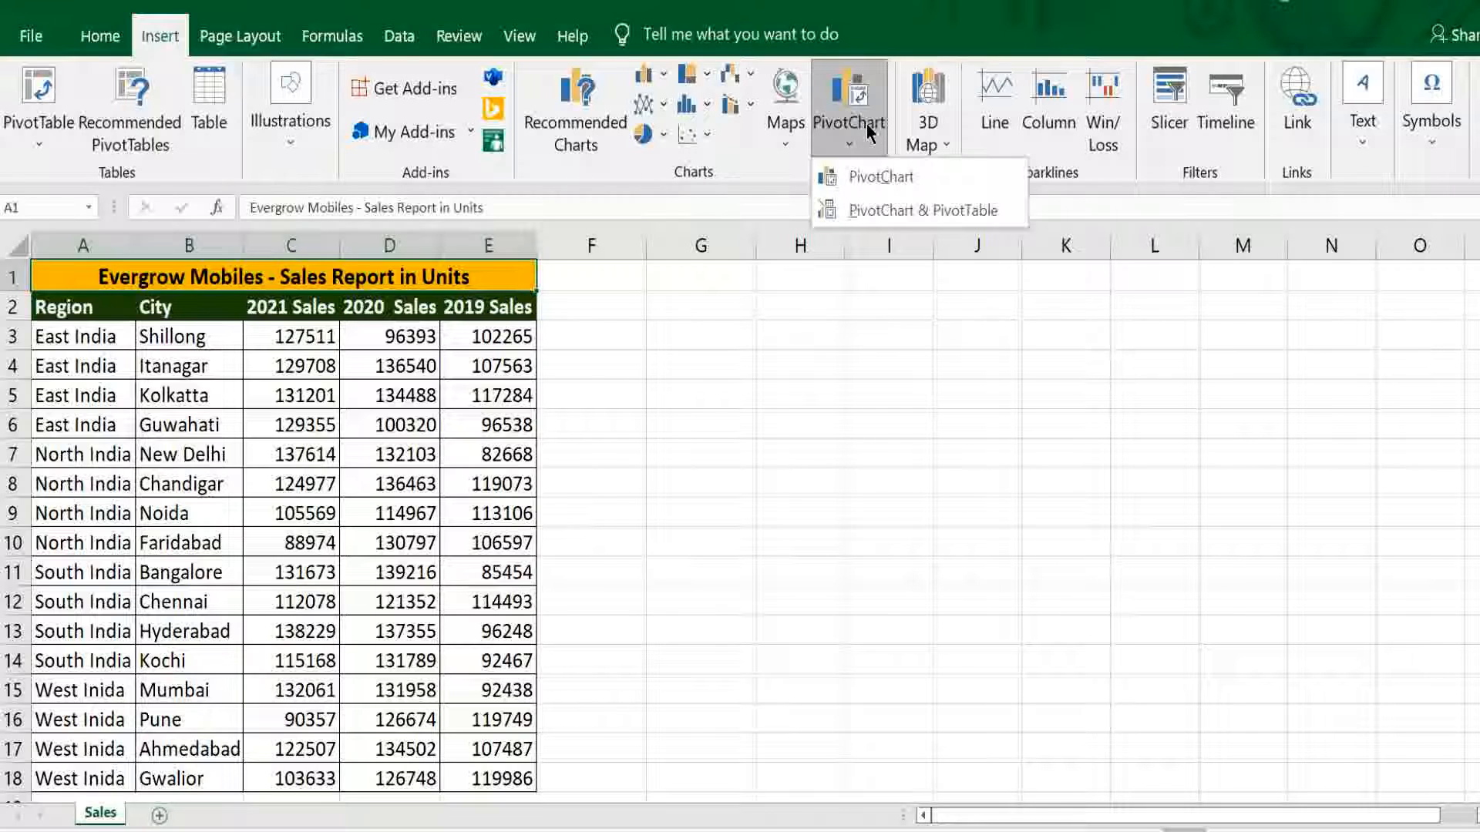
- Start creating a combined PivotChart and PivotTable and clear the proposed source range
{"action": "left_click", "coordinate": [843, 213]}
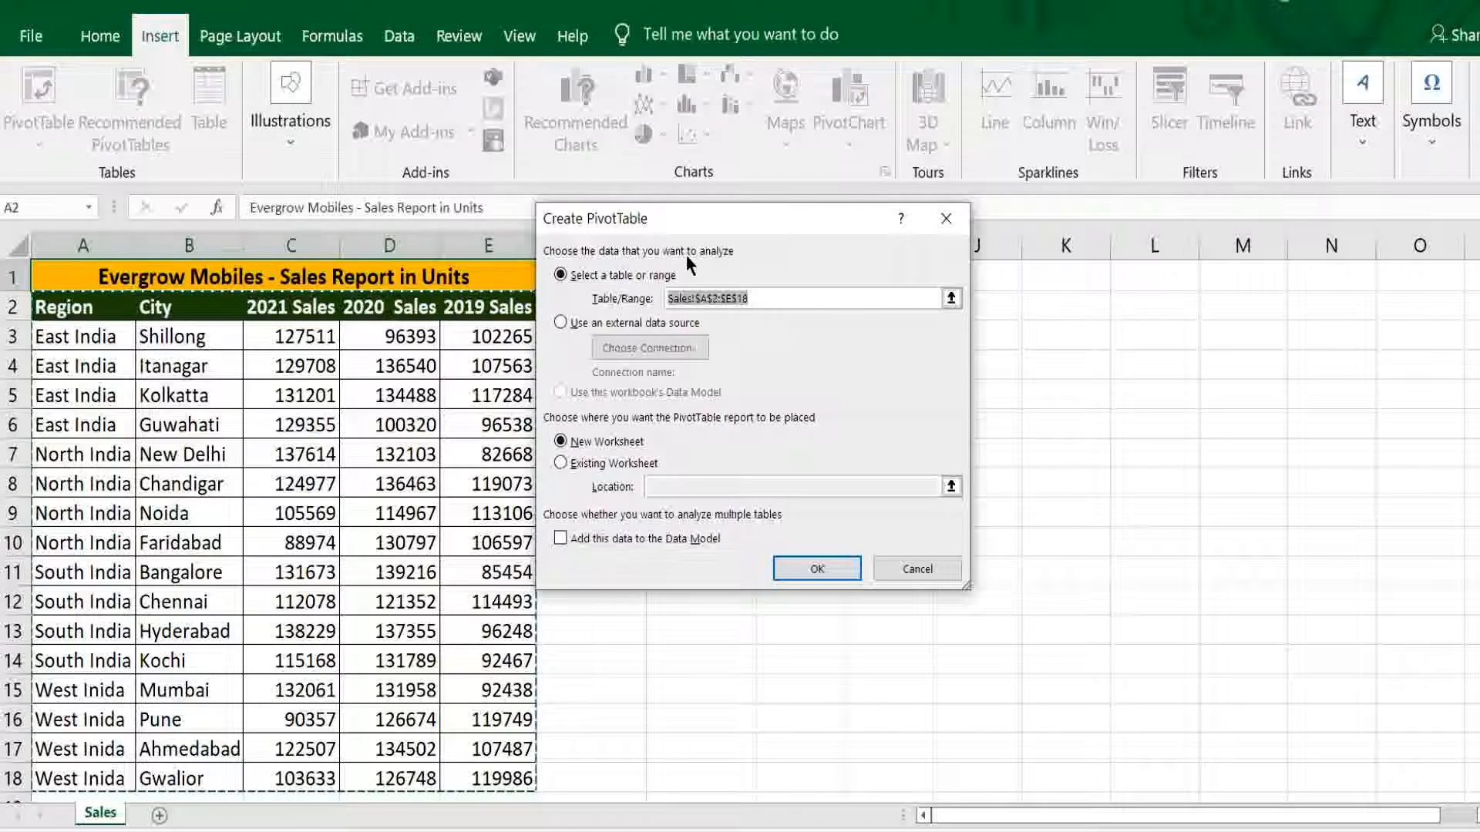
{"action": "left_click", "coordinate": [777, 302]}
{"action": "key", "text": "BackSpace"}
{"action": "key", "text": "BackSpace"}
{"action": "key", "text": "BackSpace"}
{"action": "key", "text": "BackSpace"}
{"action": "key", "text": "BackSpace"}
{"action": "key", "text": "BackSpace"}
{"action": "key", "text": "BackSpace"}
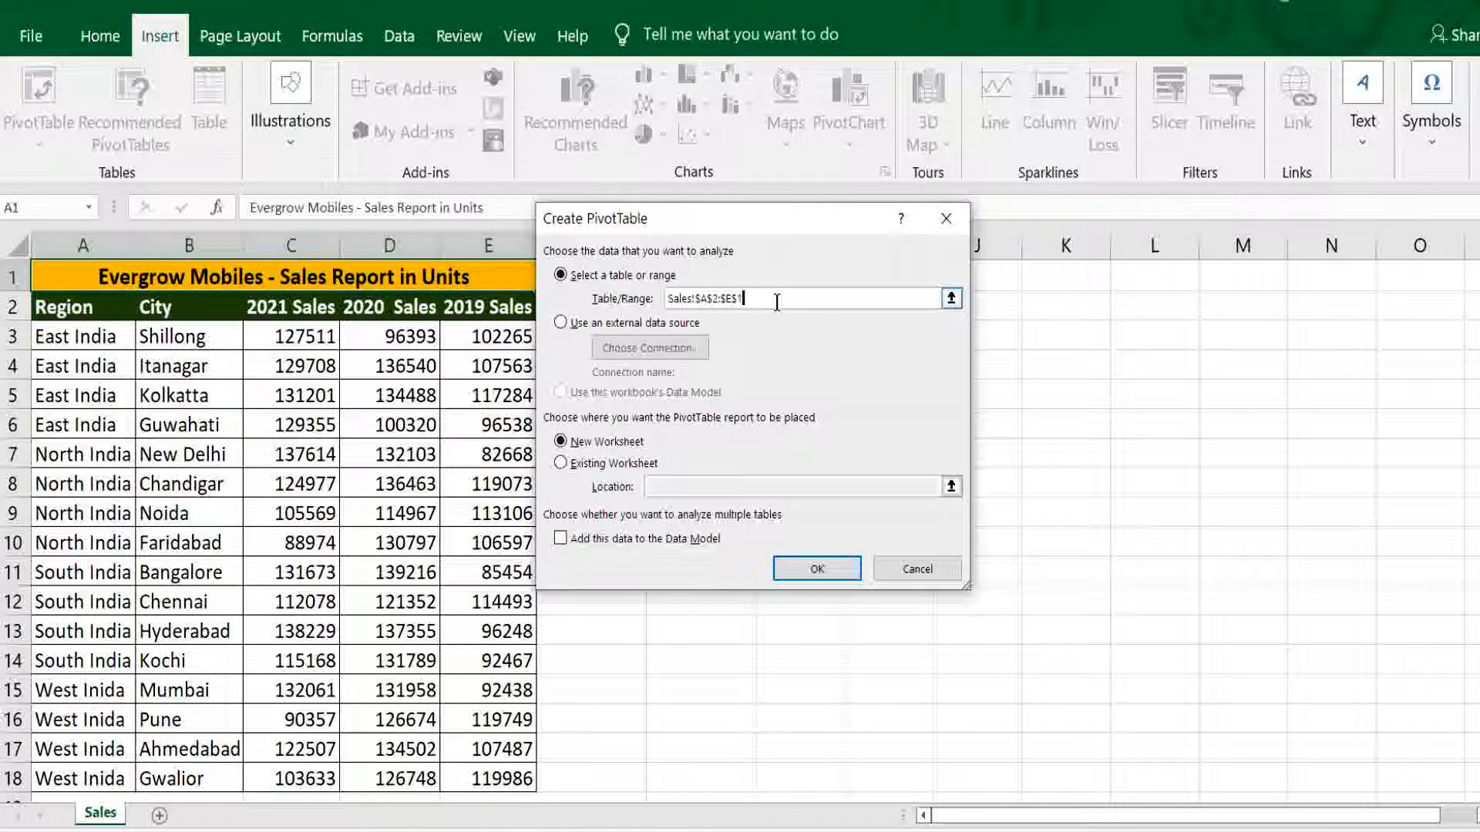
{"action": "key", "text": "BackSpace"}
{"action": "key", "text": "BackSpace"}
{"action": "key", "text": "BackSpace"}
{"action": "key", "text": "BackSpace"}
{"action": "key", "text": "BackSpace"}
{"action": "key", "text": "BackSpace"}
{"action": "key", "text": "BackSpace"}
{"action": "key", "text": "BackSpace"}
{"action": "key", "text": "BackSpace"}
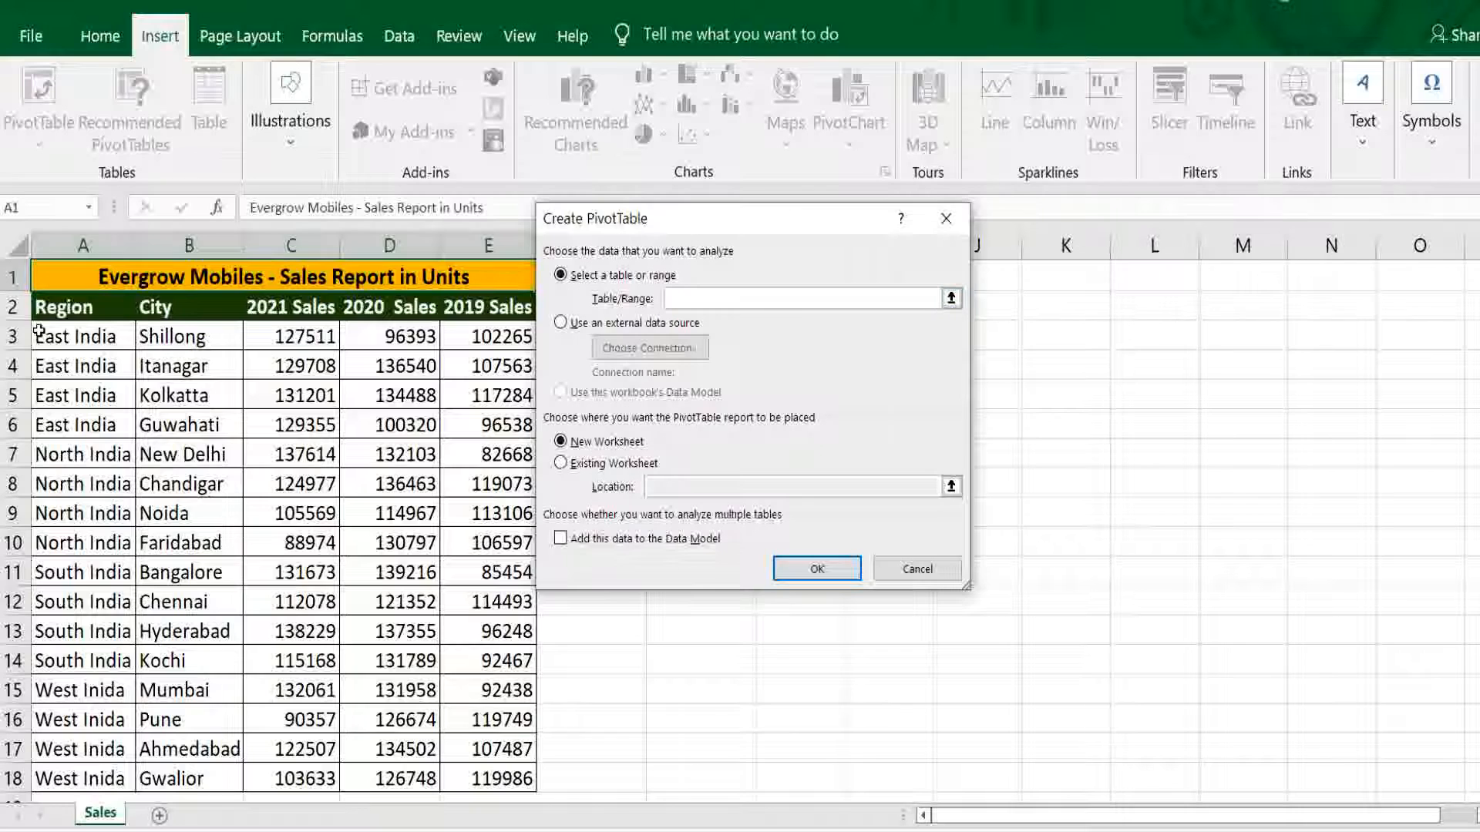
- Set the source range to Sales!$A$2:$E$18, headers included, and create the PivotTable and PivotChart on a new worksheet
{"action": "left_click", "coordinate": [42, 308]}
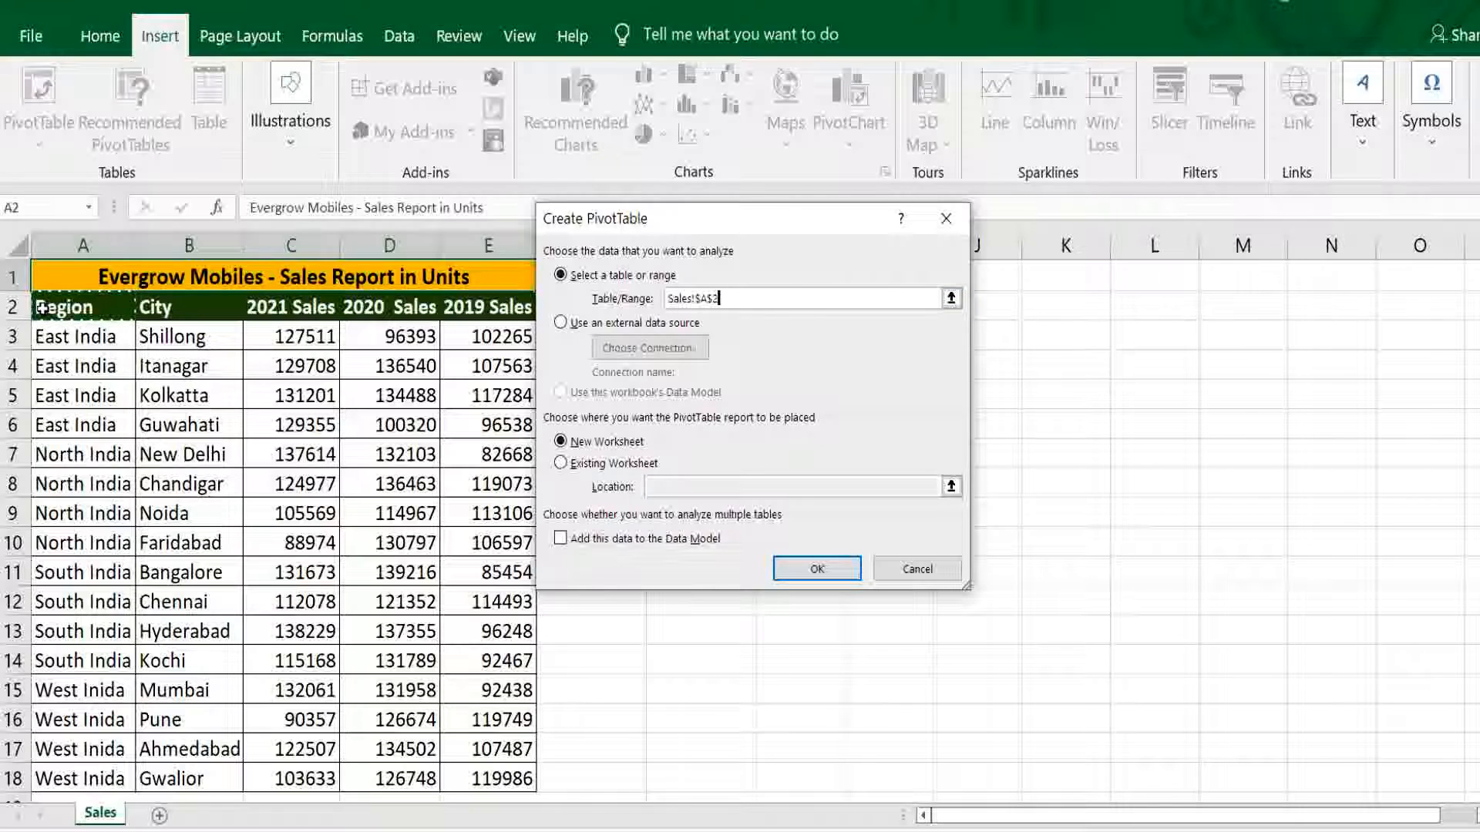
{"action": "key", "text": "shift+Right"}
{"action": "key", "text": "shift+Right"}
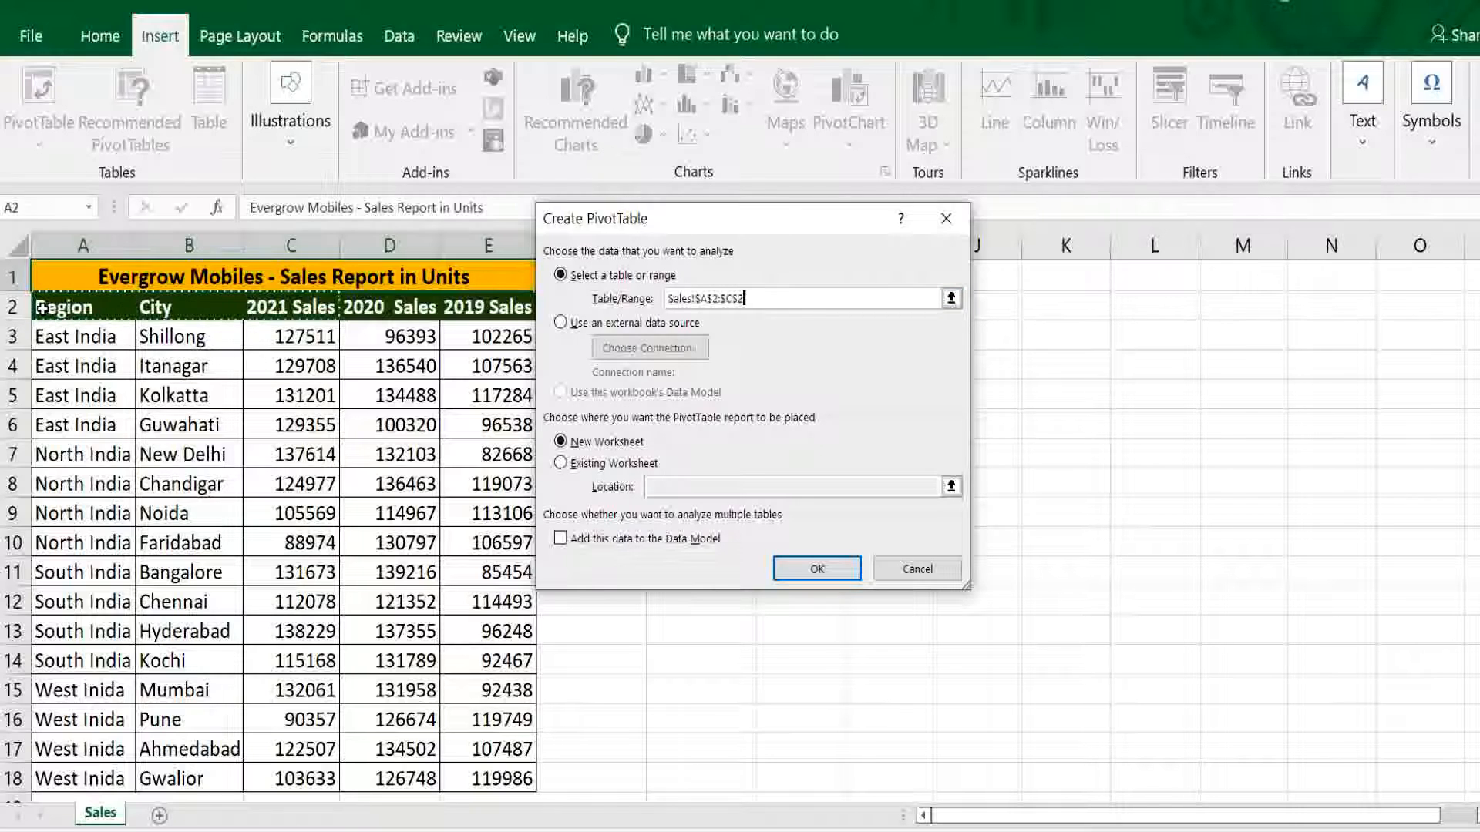
{"action": "key", "text": "shift+Right"}
{"action": "key", "text": "shift+Right"}
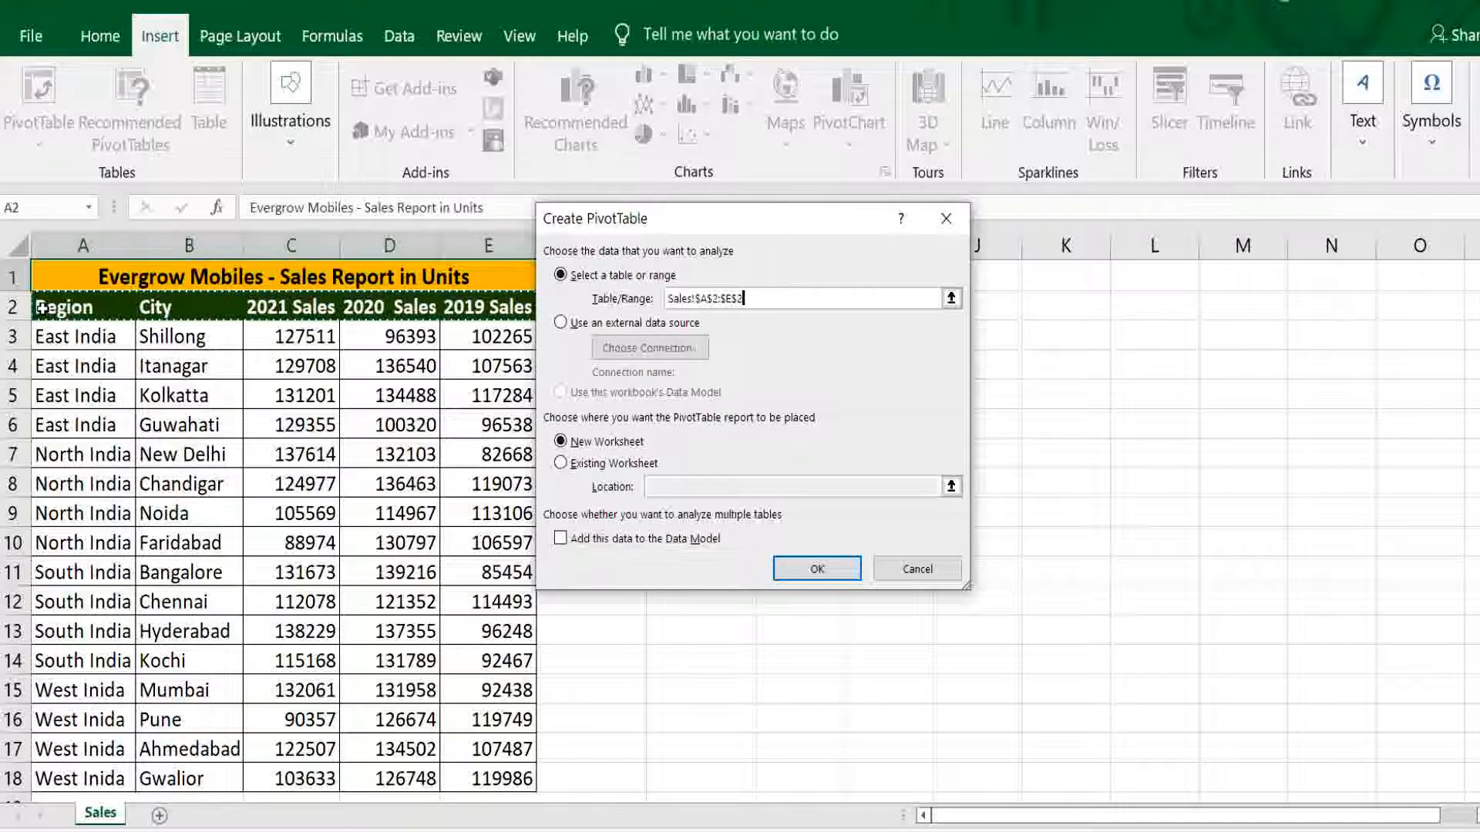
{"action": "key", "text": "shift+Down"}
{"action": "key", "text": "shift+Down"}
{"action": "key", "text": "shift+Down"}
{"action": "key", "text": "shift+Down"}
{"action": "key", "text": "shift+Down"}
{"action": "key", "text": "shift+Down"}
{"action": "key", "text": "shift+Down"}
{"action": "key", "text": "shift+Down"}
{"action": "key", "text": "shift+Down"}
{"action": "key", "text": "shift+Down"}
{"action": "key", "text": "shift+Down"}
{"action": "key", "text": "shift+Down"}
{"action": "key", "text": "shift+Down"}
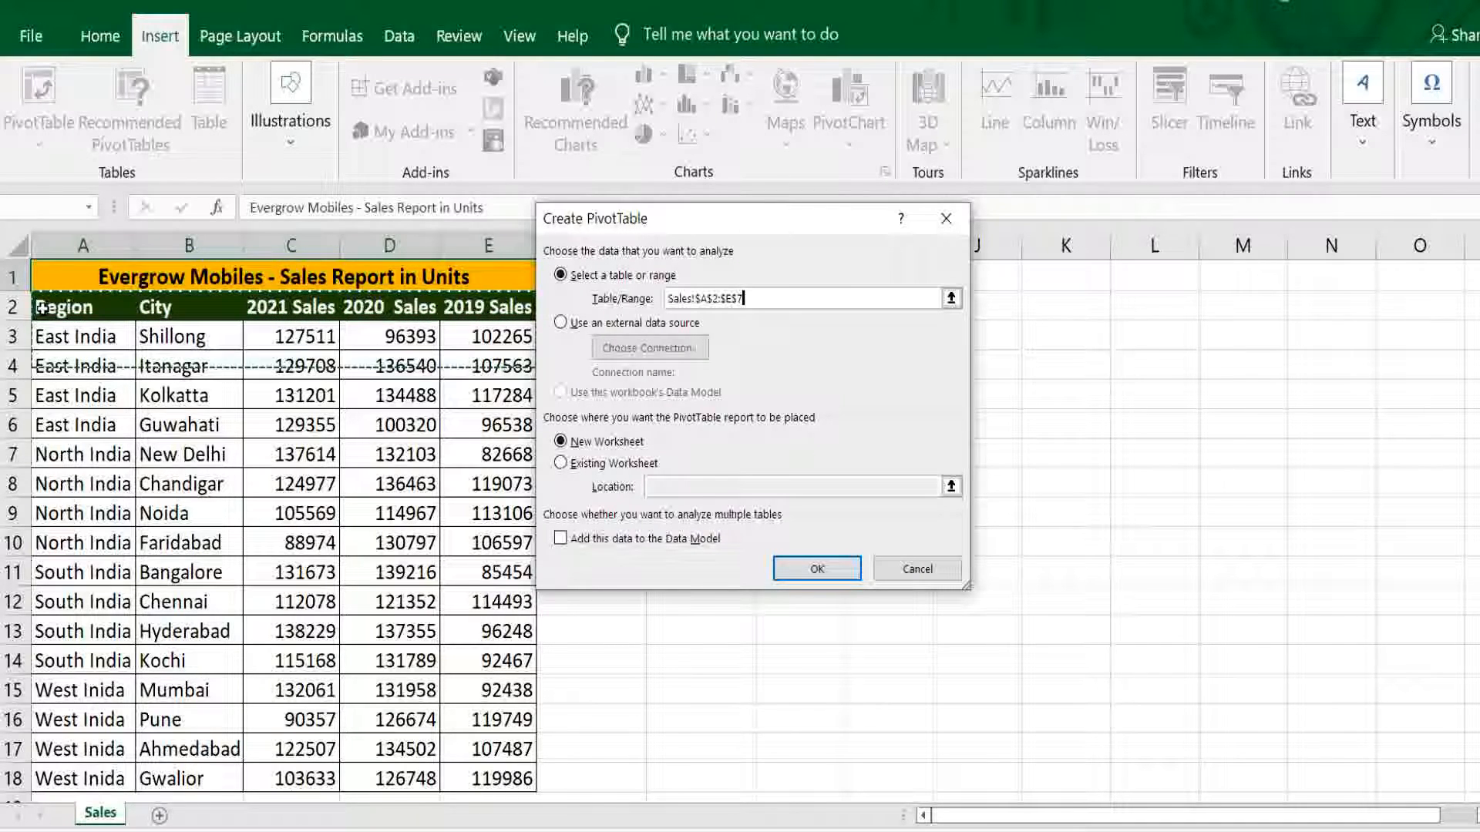
{"action": "key", "text": "shift+Down"}
{"action": "key", "text": "shift+Down"}
{"action": "key", "text": "shift+Down"}
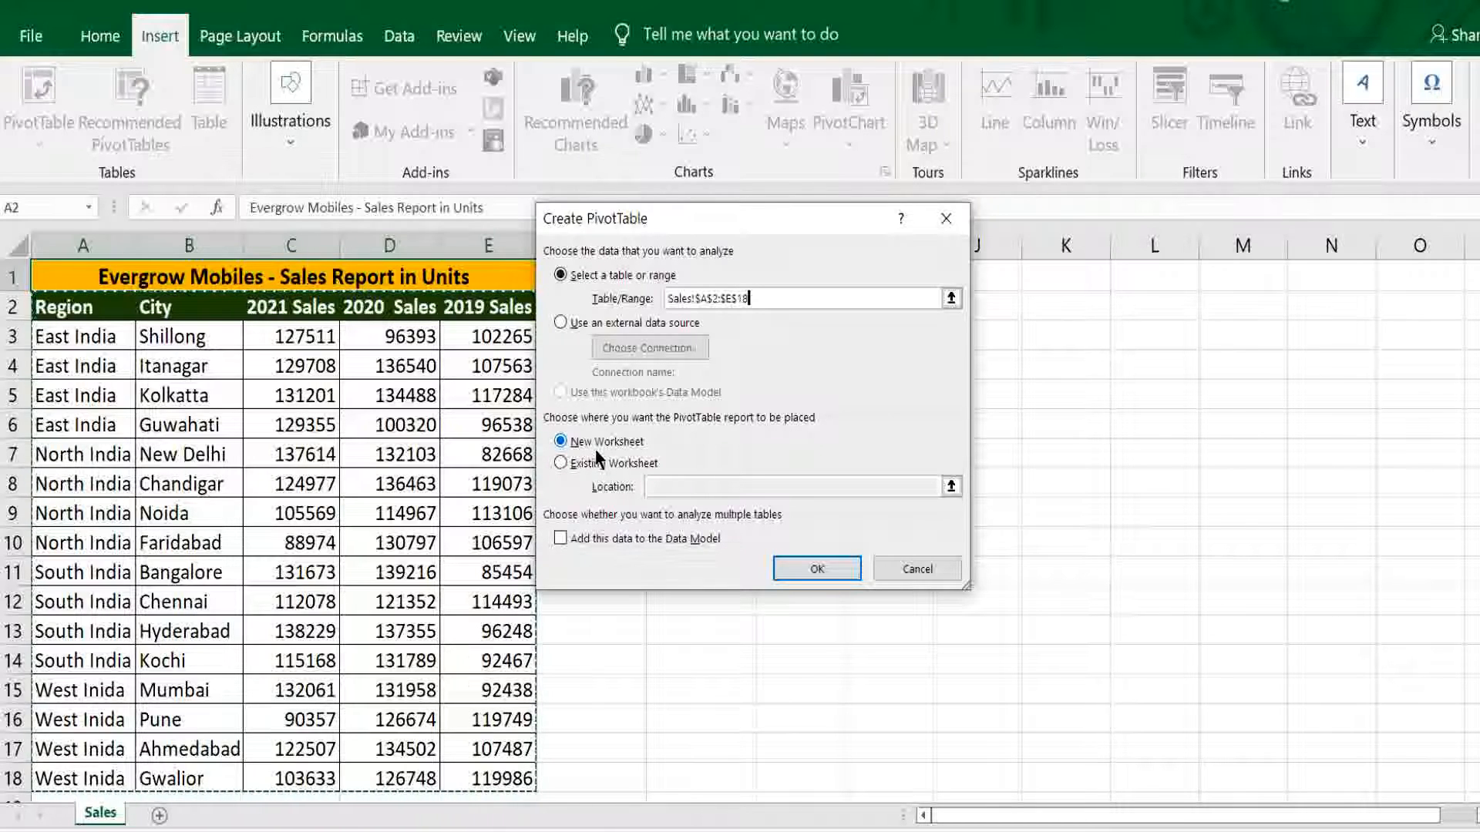
{"action": "left_click", "coordinate": [815, 568]}
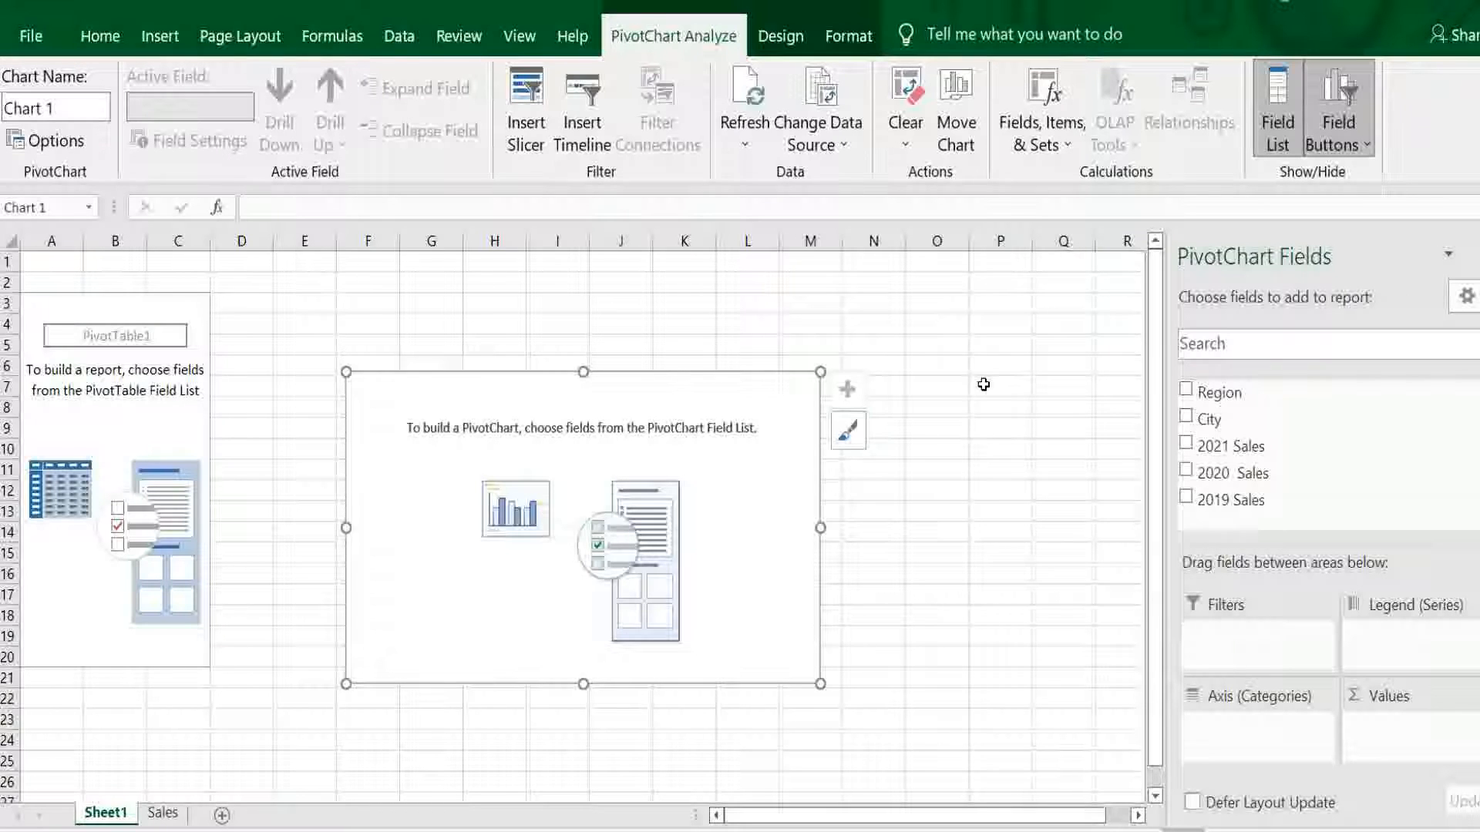
- Add the Region and City fields as axis categories and 2021 Sales as the values
{"action": "left_click", "coordinate": [1186, 392]}
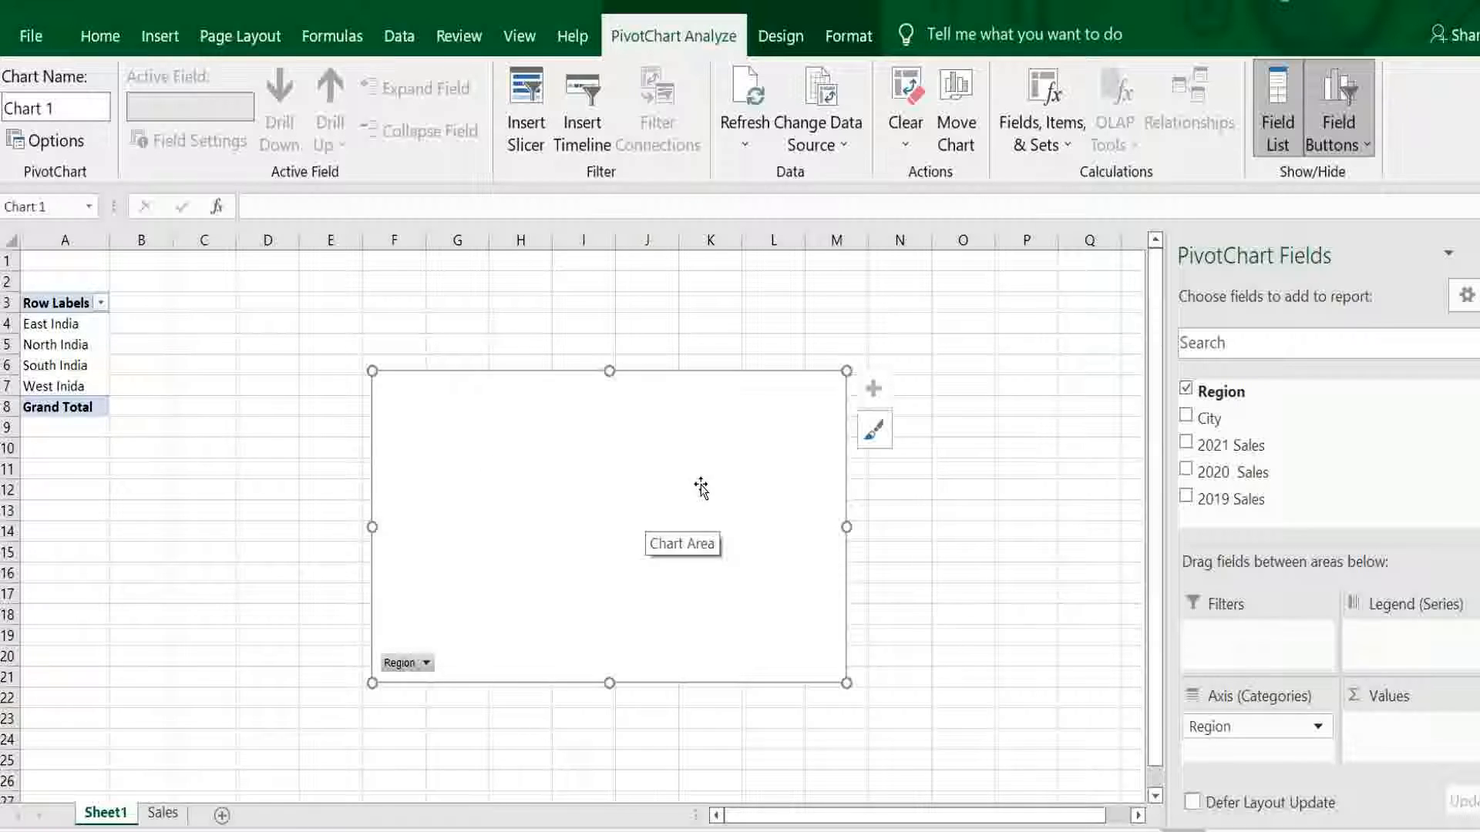
{"action": "left_click", "coordinate": [1186, 420]}
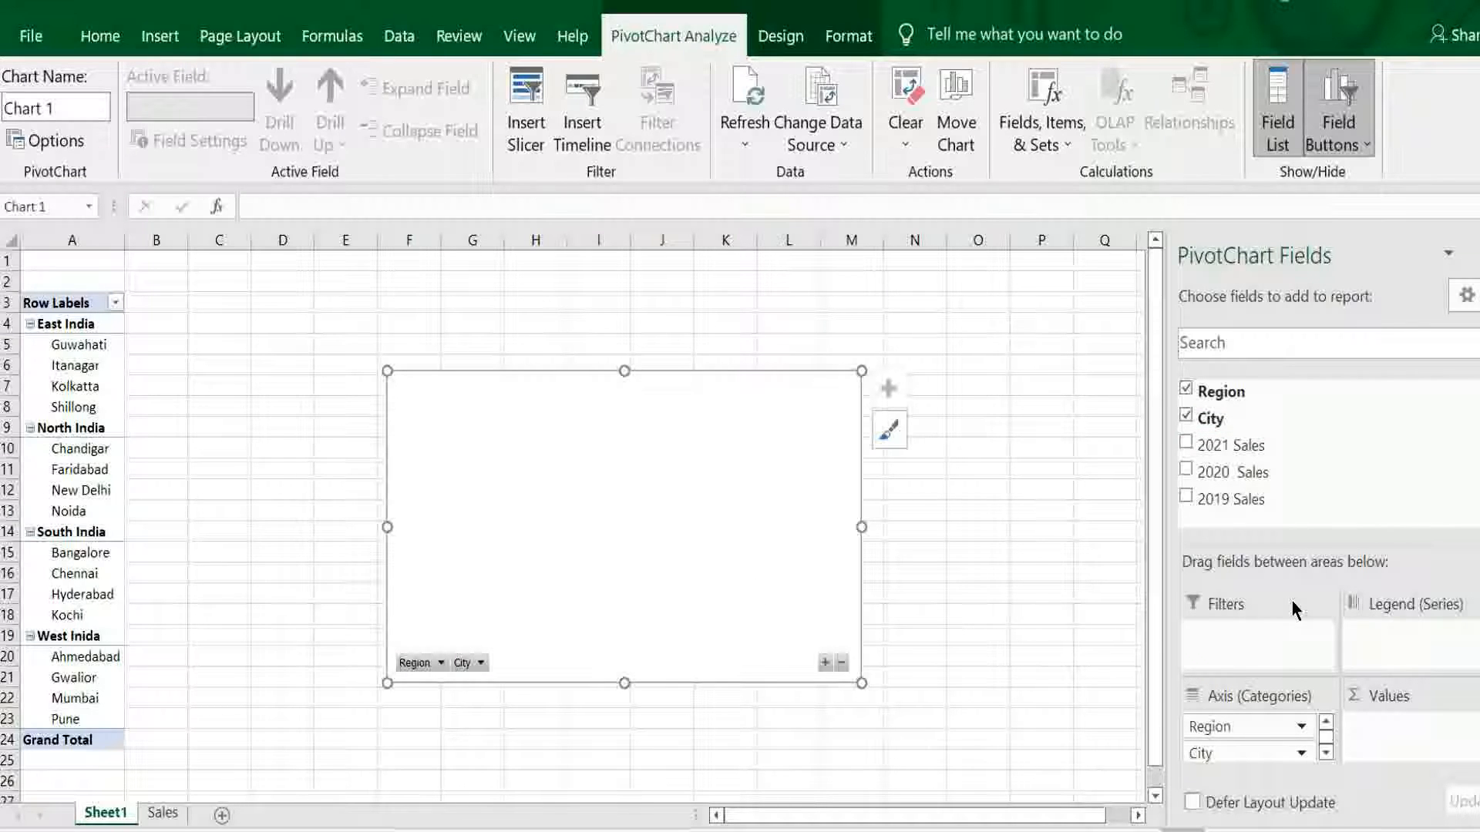
{"action": "left_click", "coordinate": [1190, 447]}
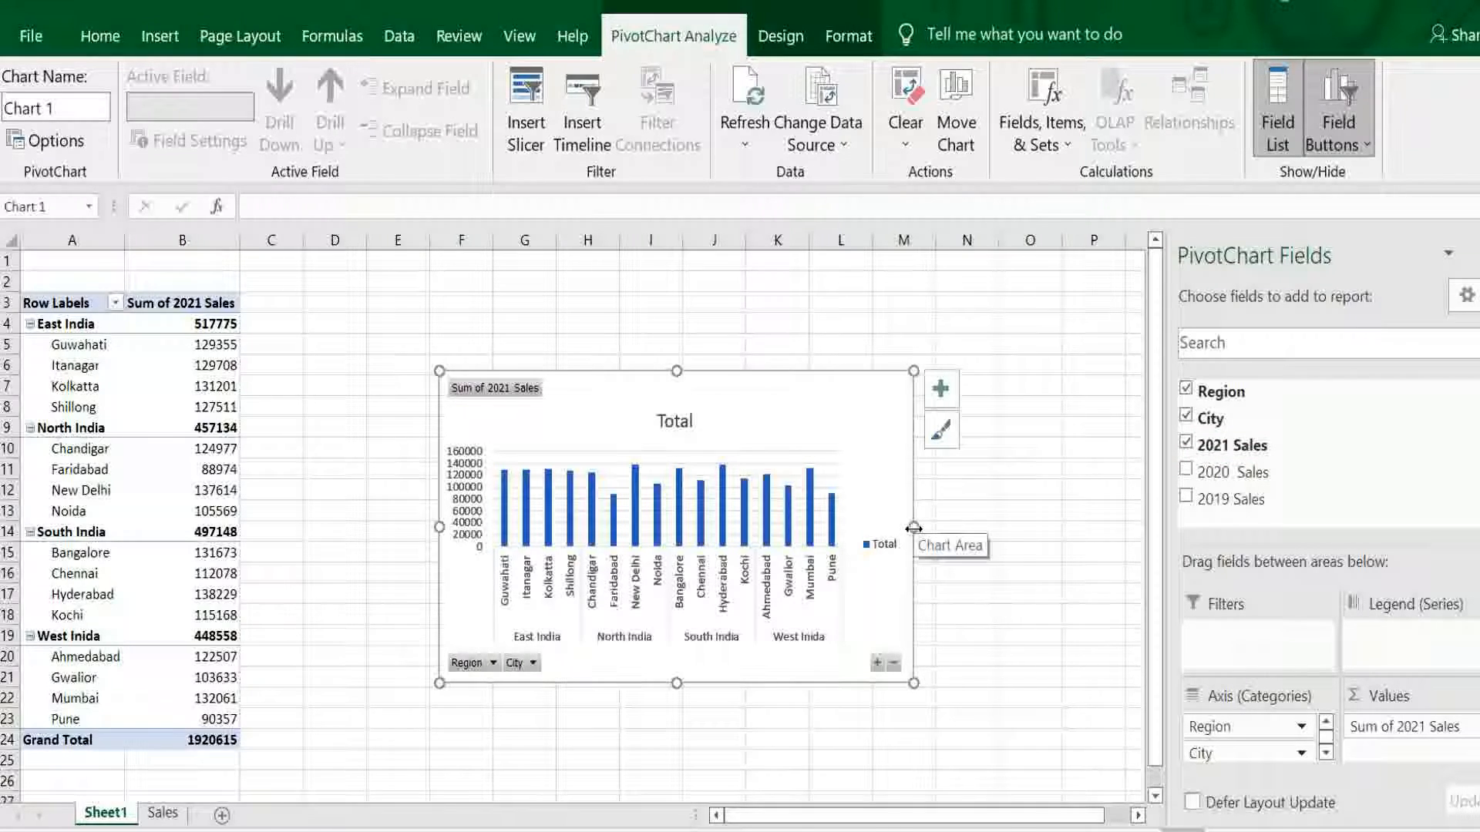
- Widen the chart on both sides so it spans from column C to column P
{"action": "left_click_drag", "start_coordinate": [914, 528], "coordinate": [1127, 524]}
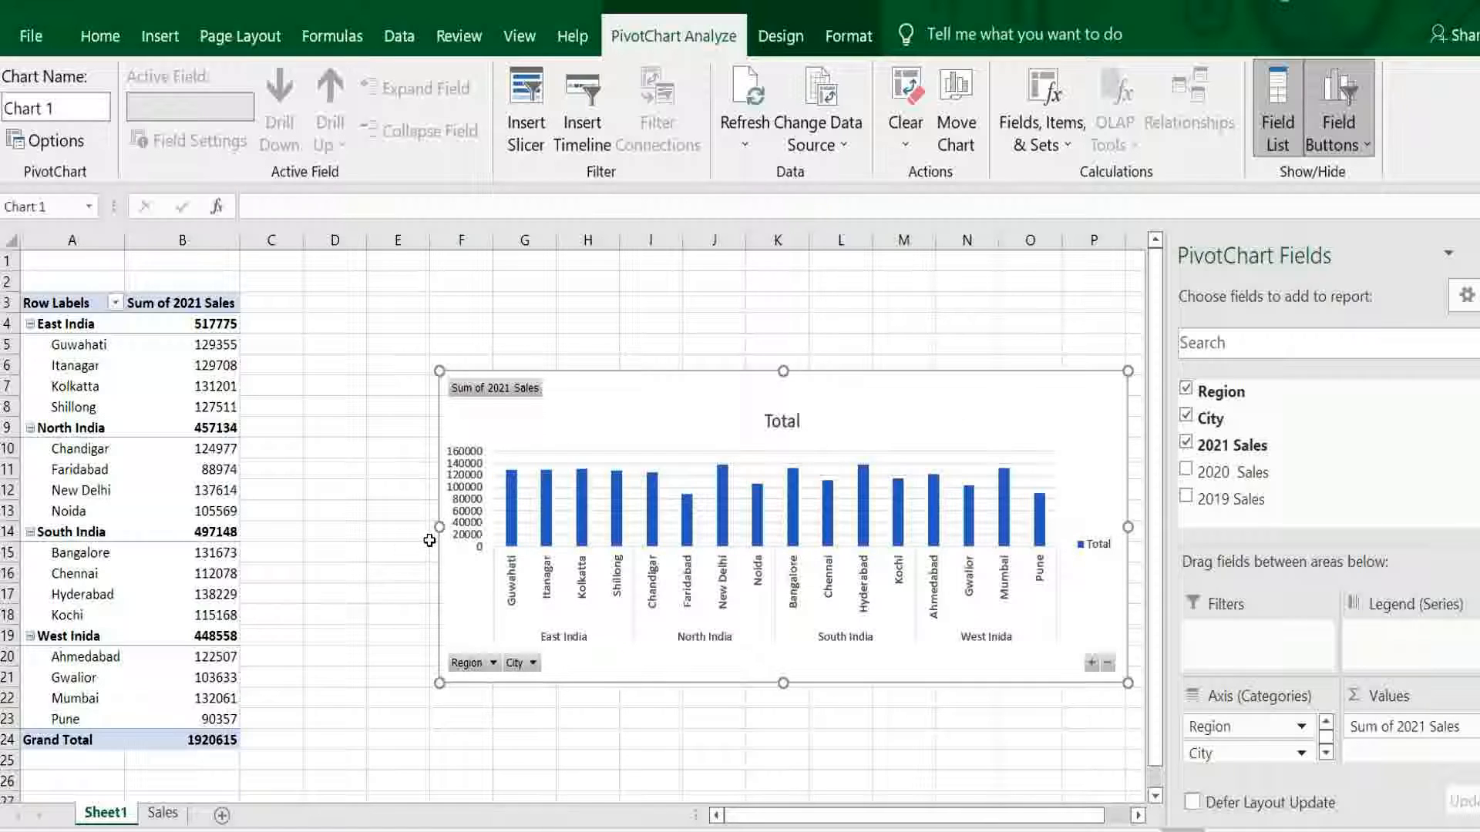
{"action": "left_click_drag", "start_coordinate": [438, 527], "coordinate": [280, 538]}
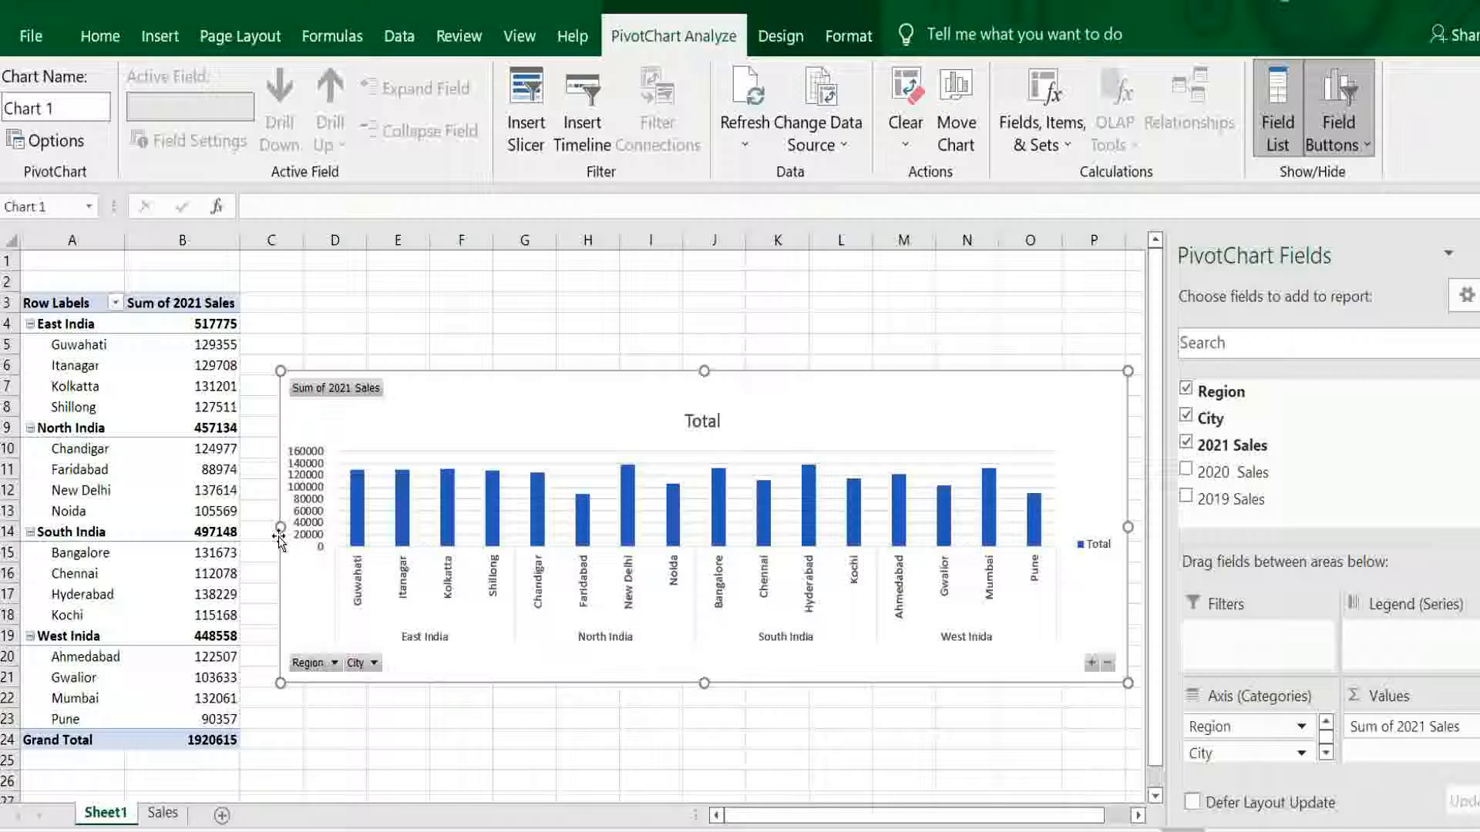
{"action": "left_click_drag", "start_coordinate": [1128, 528], "coordinate": [1096, 539]}
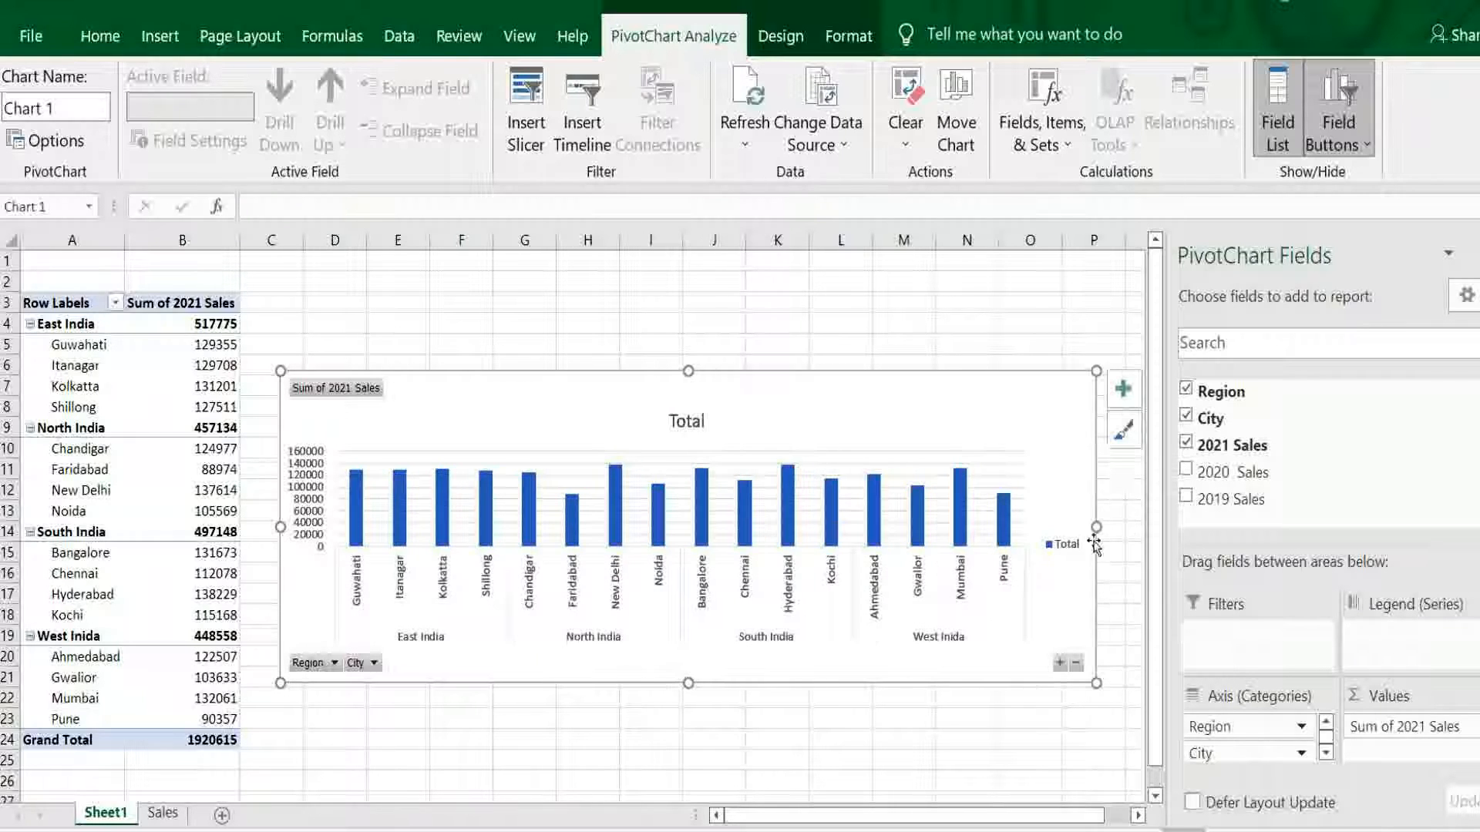
- Apply chart Style 5, with the grey gradient background, to the PivotChart
{"action": "left_click", "coordinate": [1120, 427]}
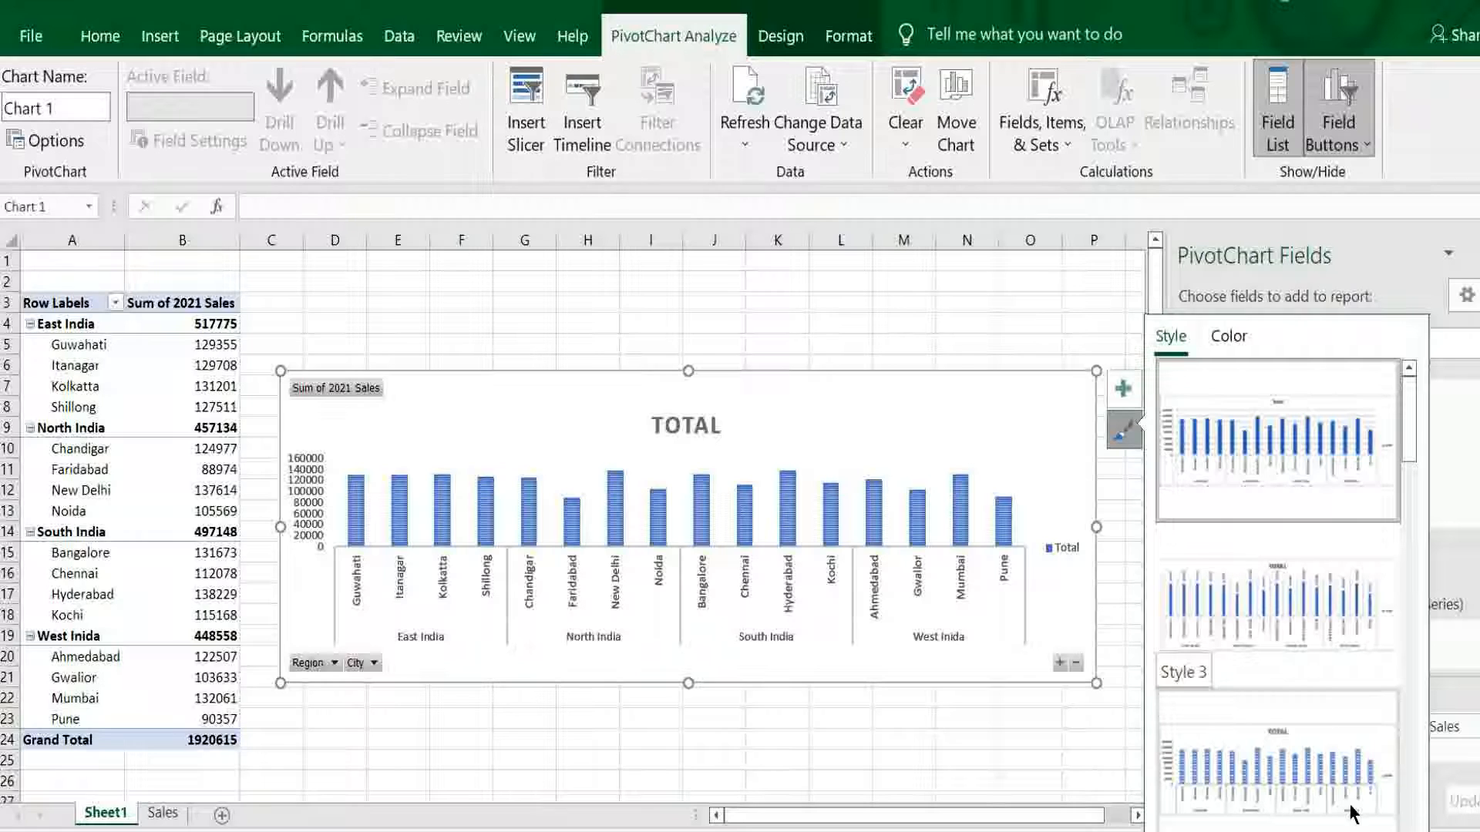
{"action": "scroll", "coordinate": [1279, 601], "scroll_direction": "down", "scroll_amount": 3}
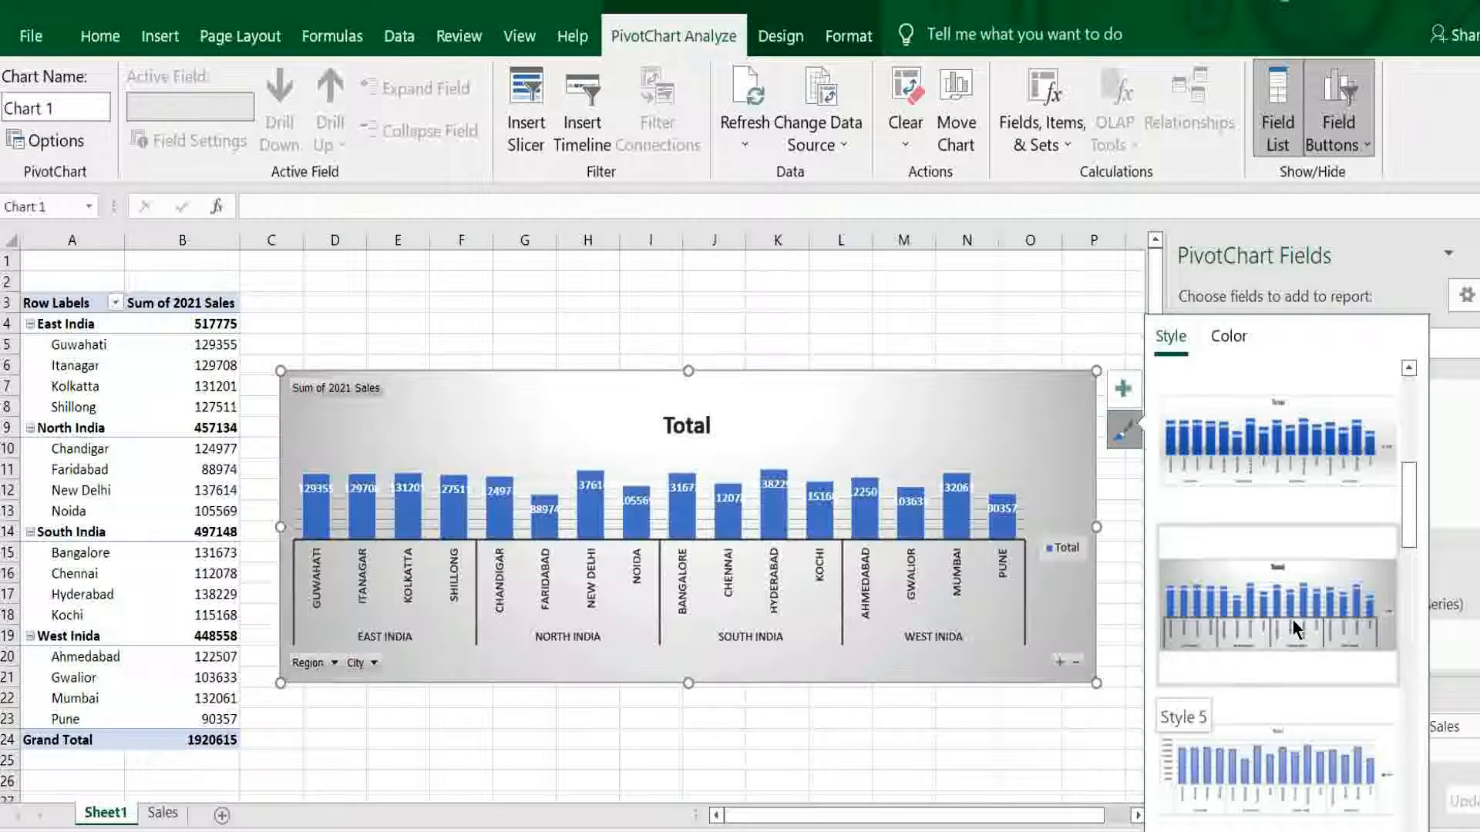
{"action": "left_click", "coordinate": [1292, 618]}
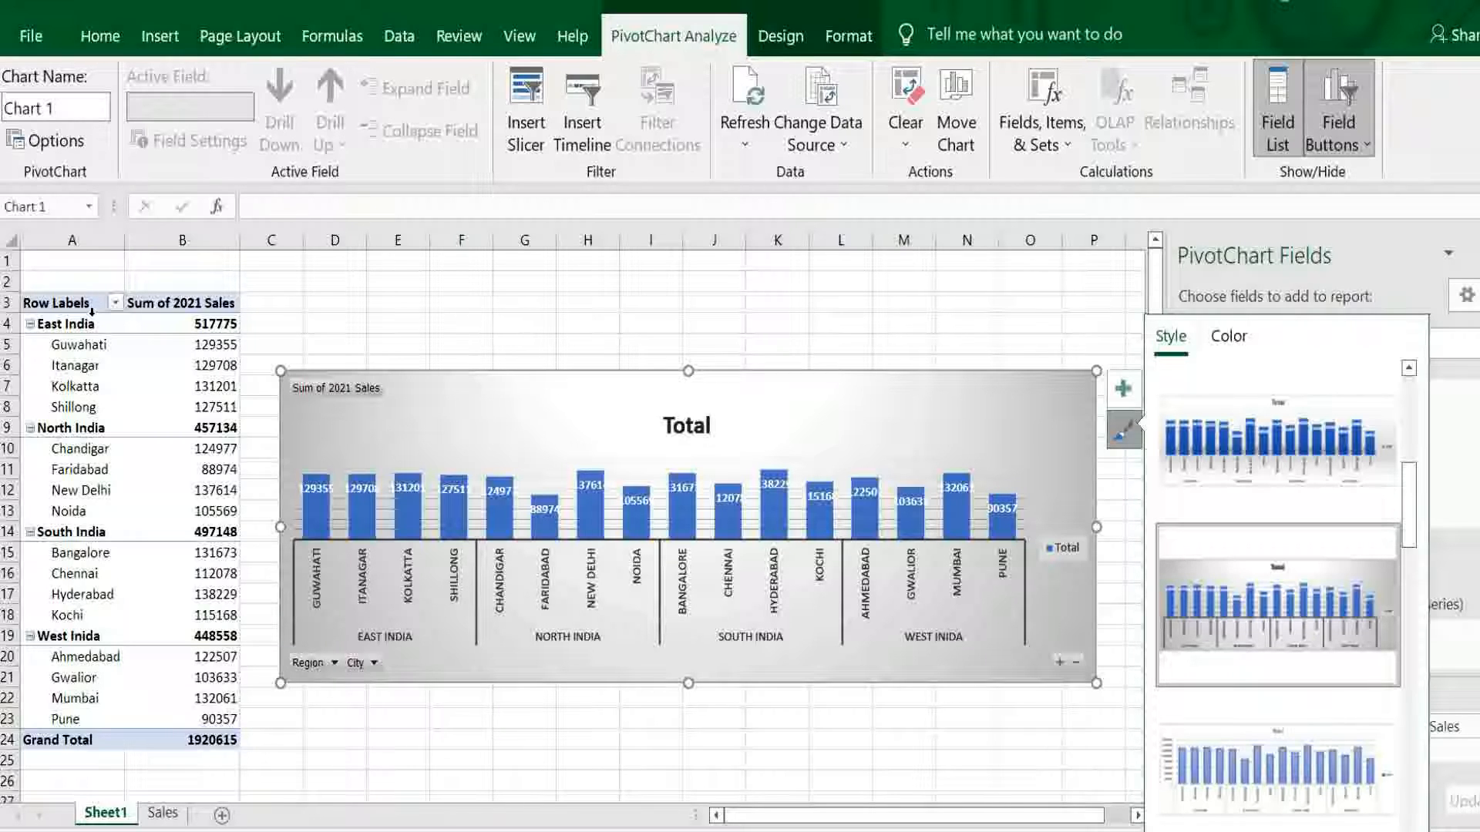
- Collapse the East, North, South and West India groups in the PivotTable so only region totals are charted
{"action": "left_click", "coordinate": [30, 324]}
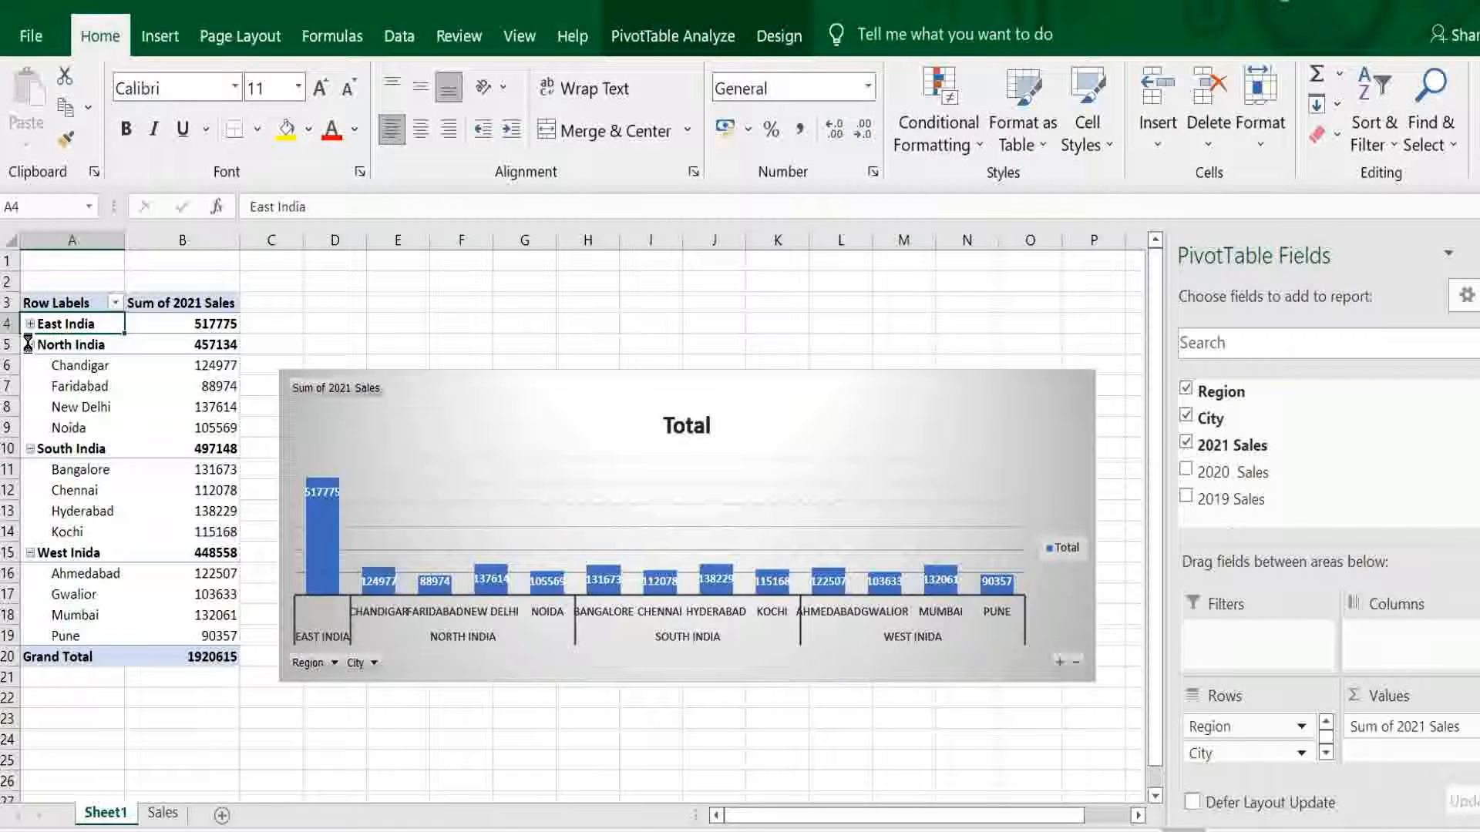
{"action": "left_click", "coordinate": [30, 346]}
{"action": "left_click", "coordinate": [30, 367]}
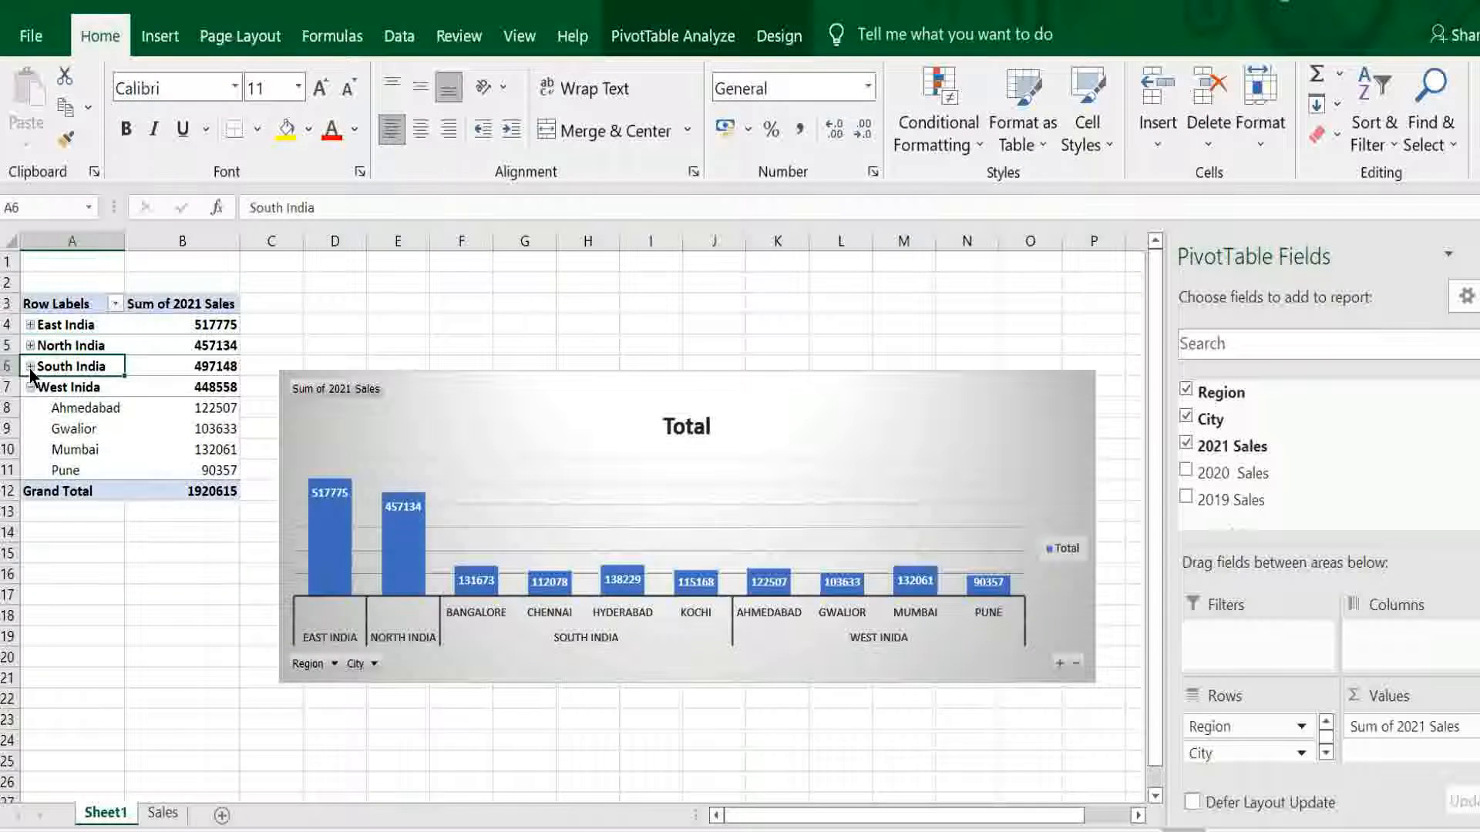
{"action": "left_click", "coordinate": [30, 387]}
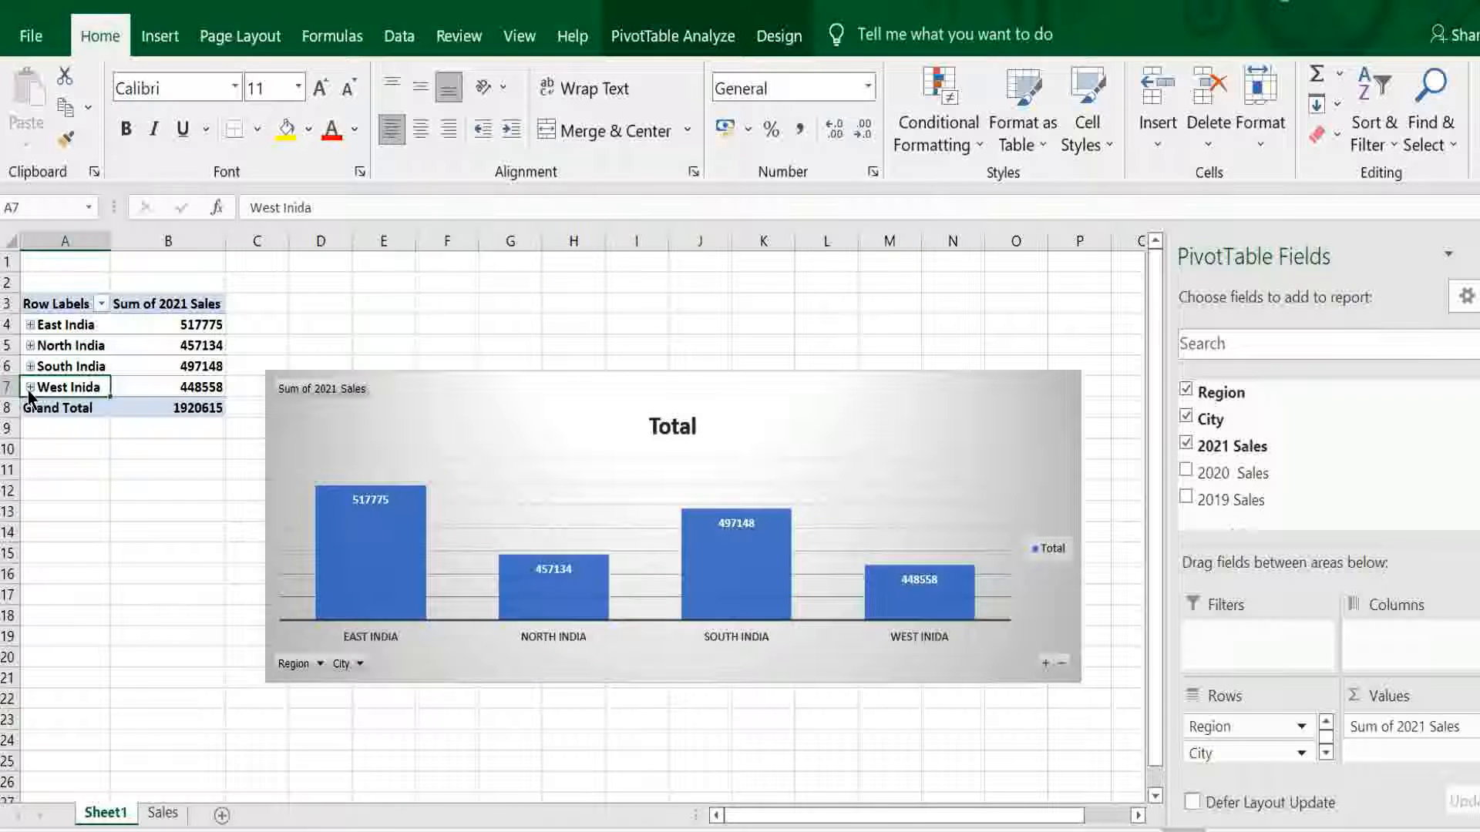
- Add 2020 Sales and 2019 Sales to the pivot values and give the chart the black-background style
{"action": "left_click", "coordinate": [1190, 472]}
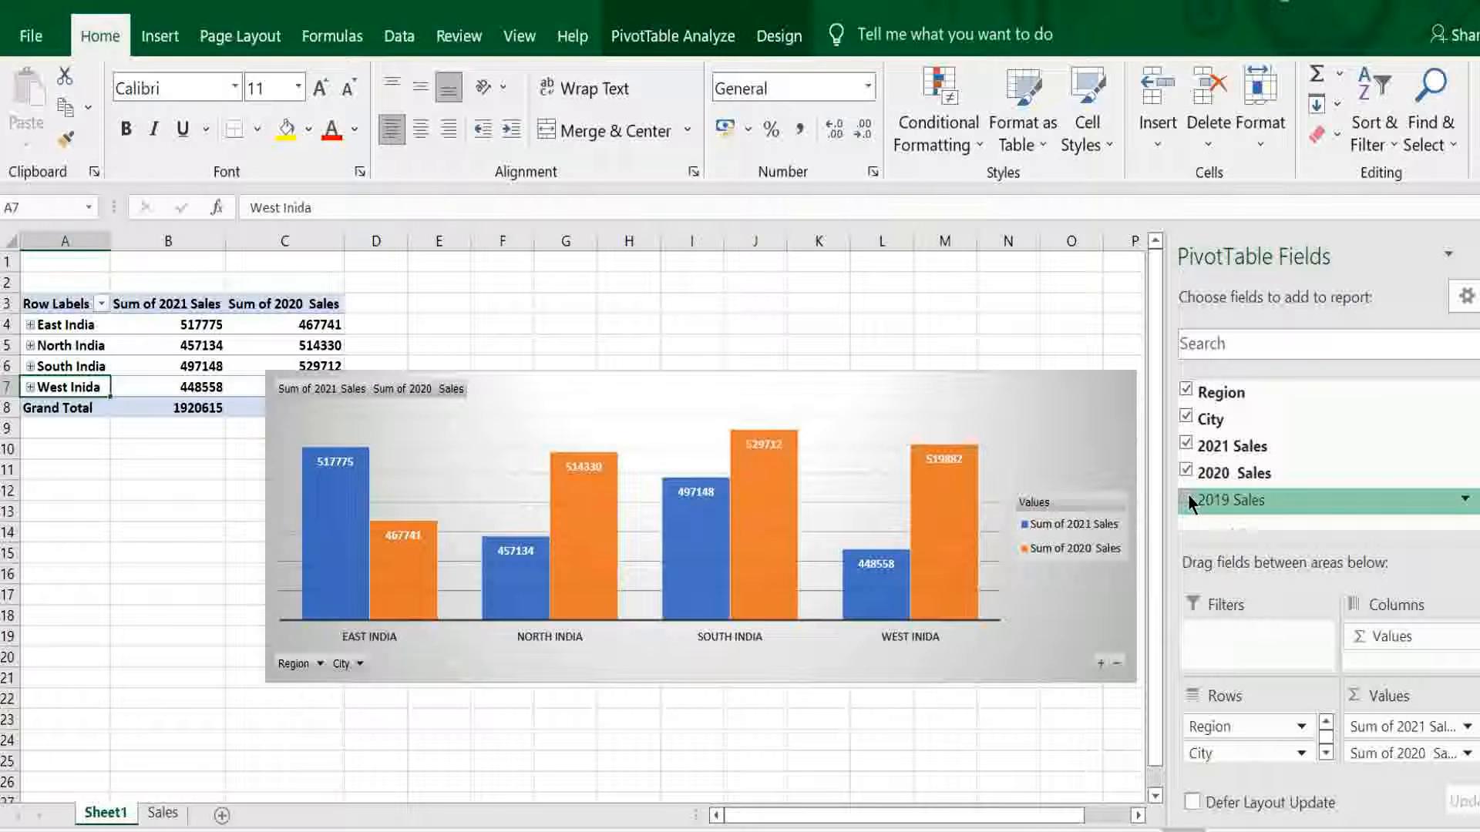
{"action": "left_click", "coordinate": [1187, 499]}
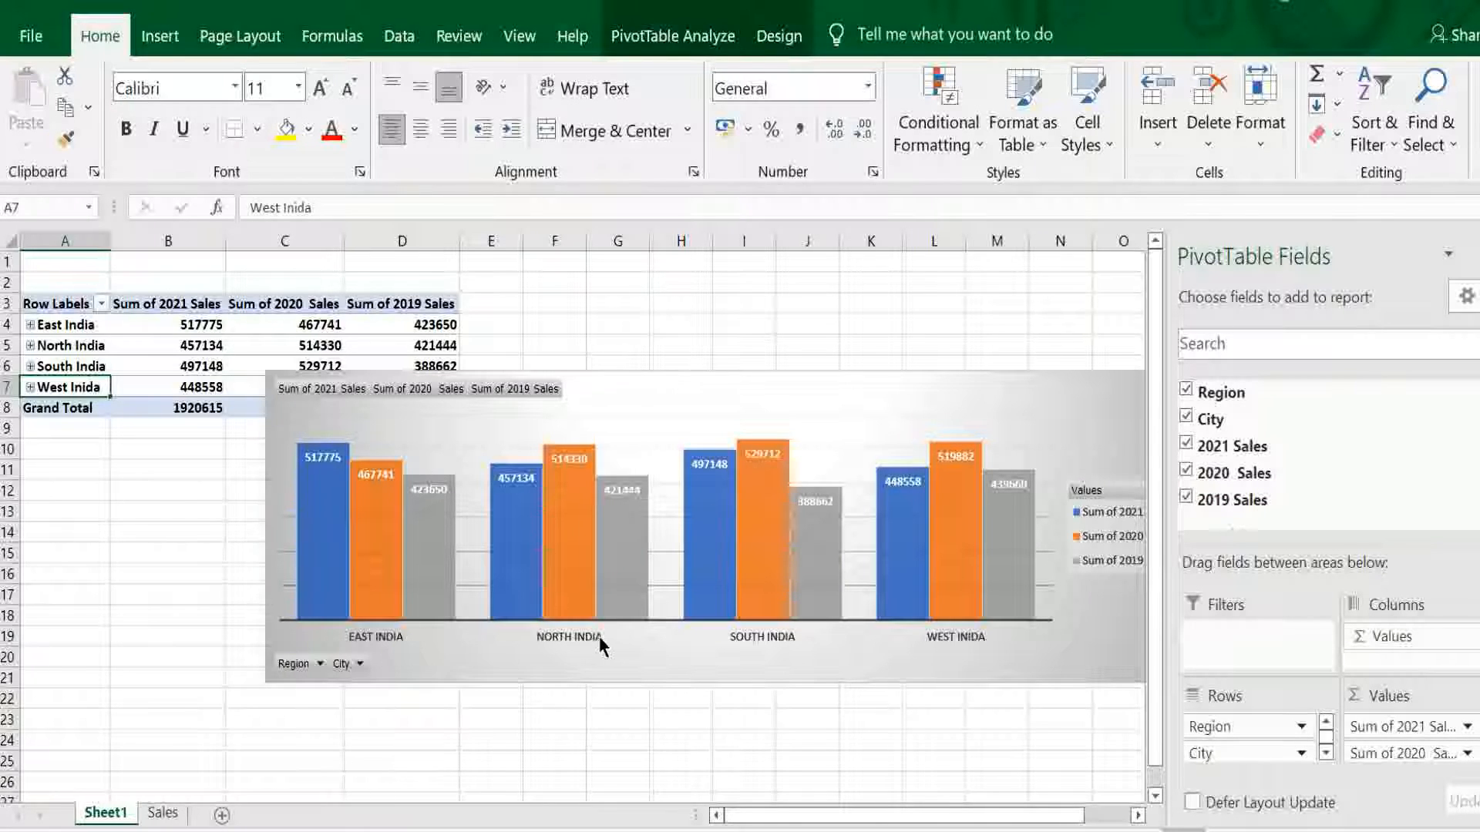
{"action": "left_click", "coordinate": [941, 646]}
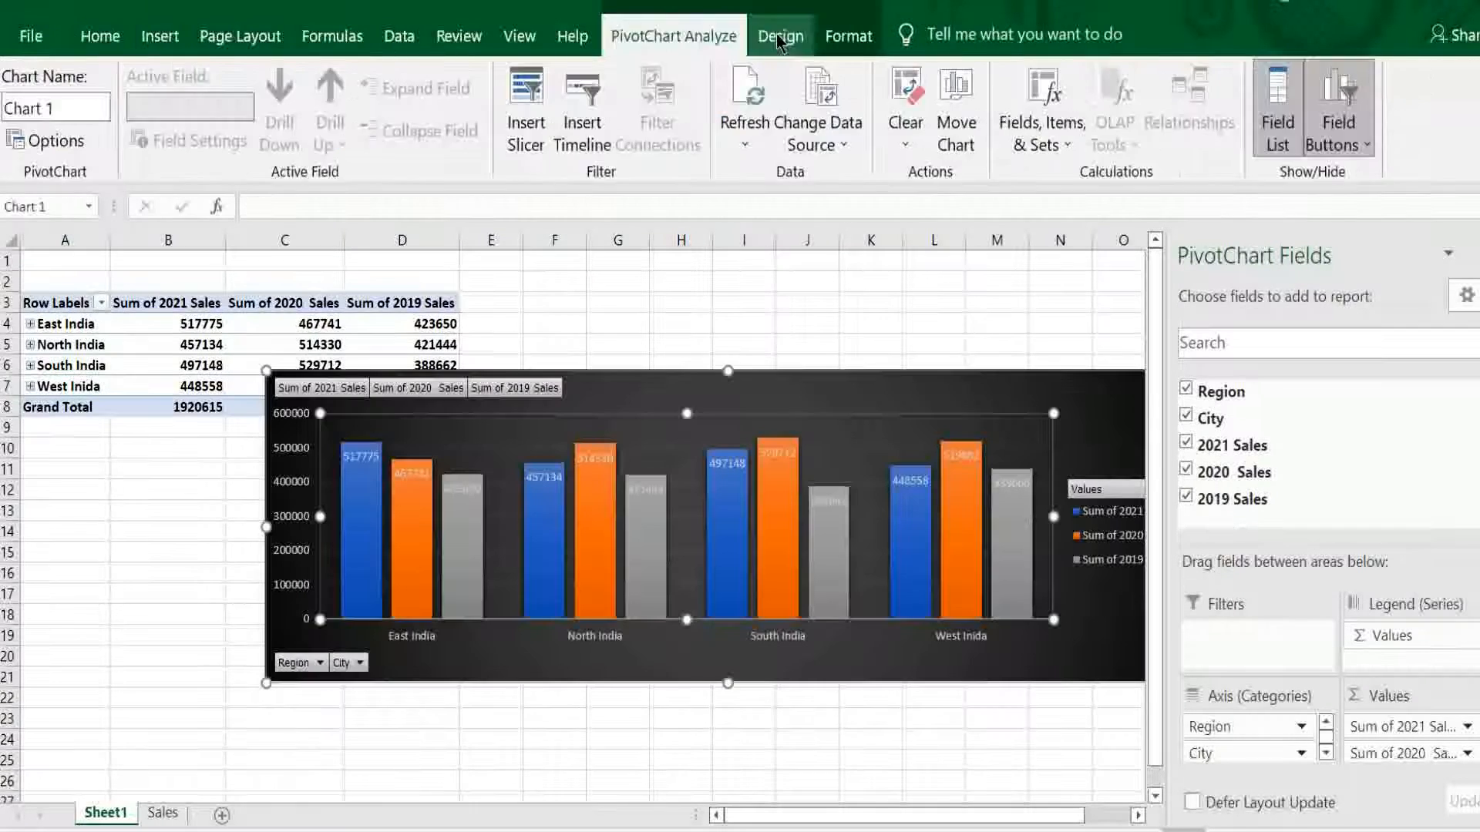
- Switch the chart's rows and columns to put the sales years on the axis, and switch them back
{"action": "left_click", "coordinate": [779, 36]}
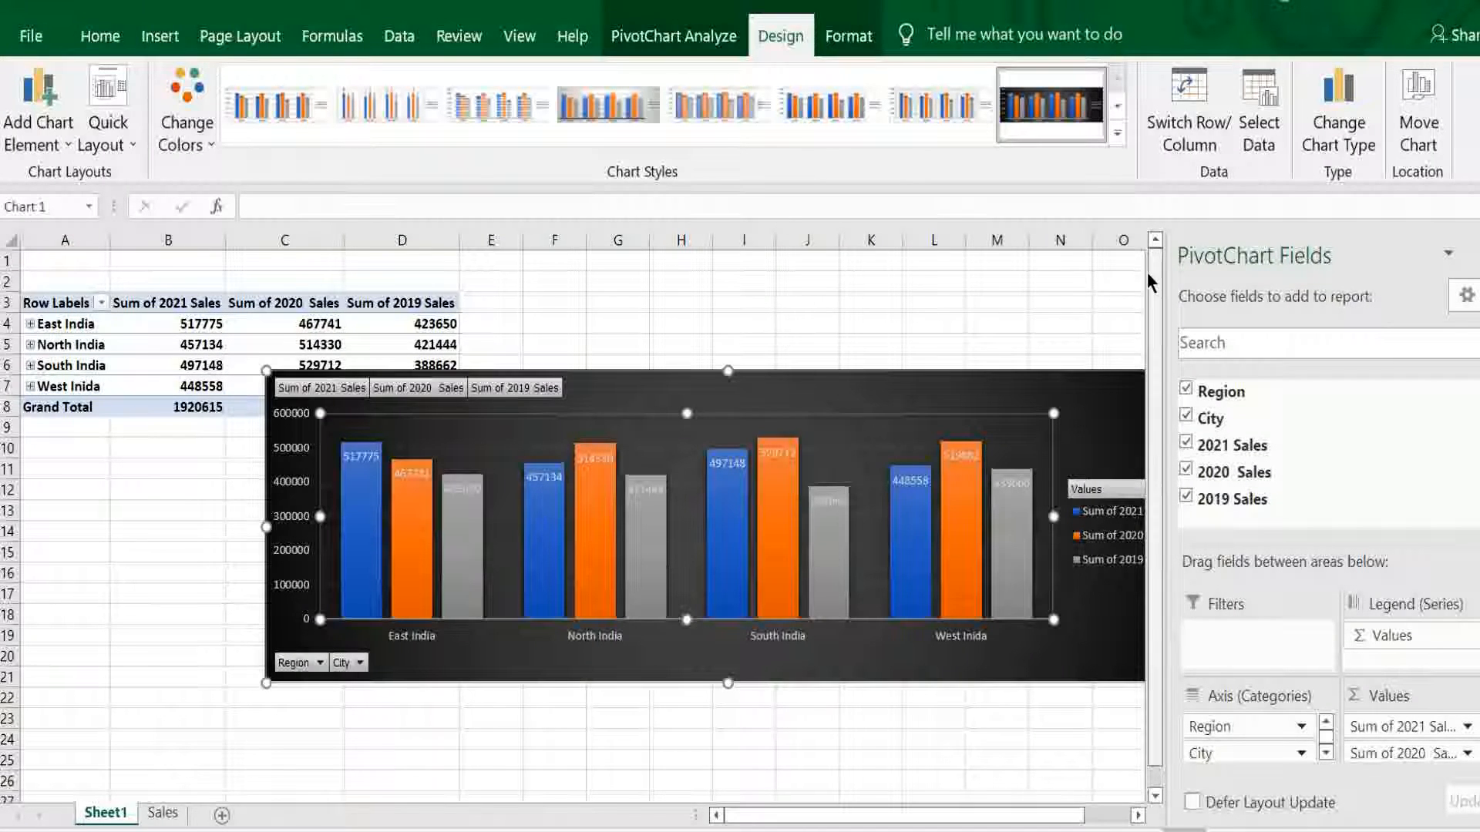
{"action": "left_click", "coordinate": [1187, 125]}
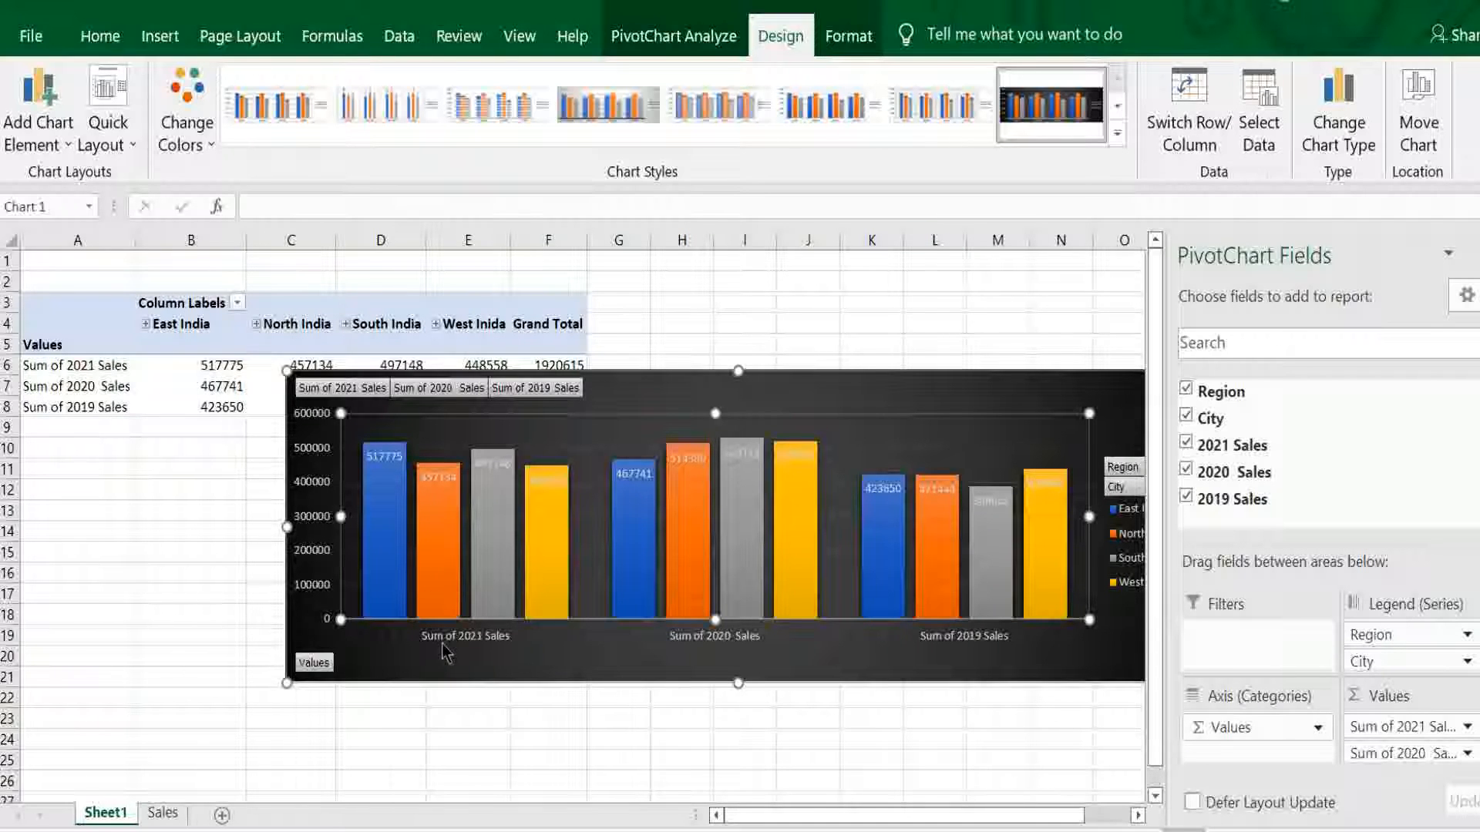
{"action": "mouse_move", "coordinate": [437, 579]}
{"action": "left_click", "coordinate": [1187, 141]}
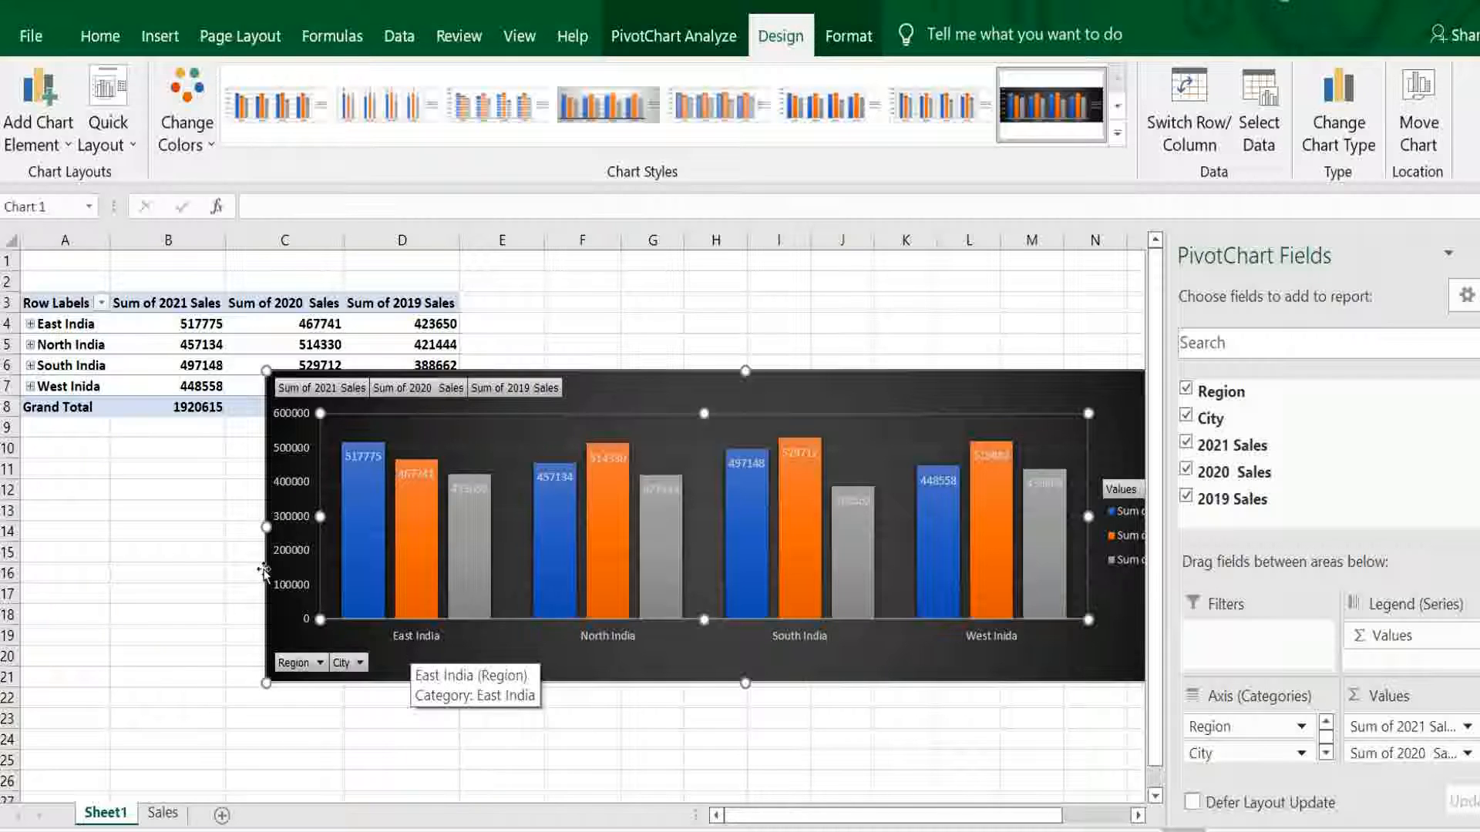
- Filter the chart's City field to include only Bangalore and Chennai
{"action": "left_click", "coordinate": [361, 664]}
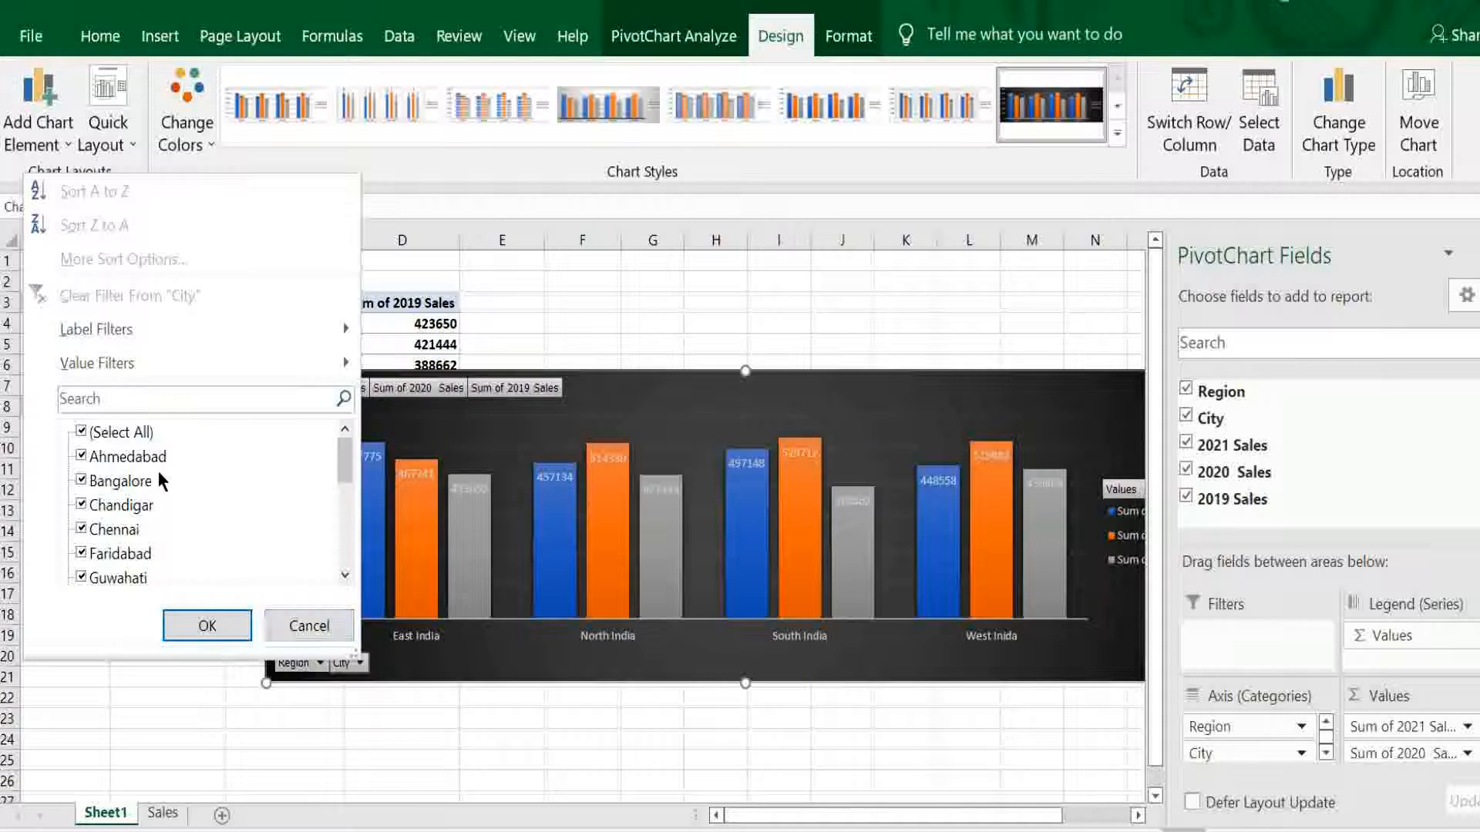
{"action": "left_click", "coordinate": [80, 432]}
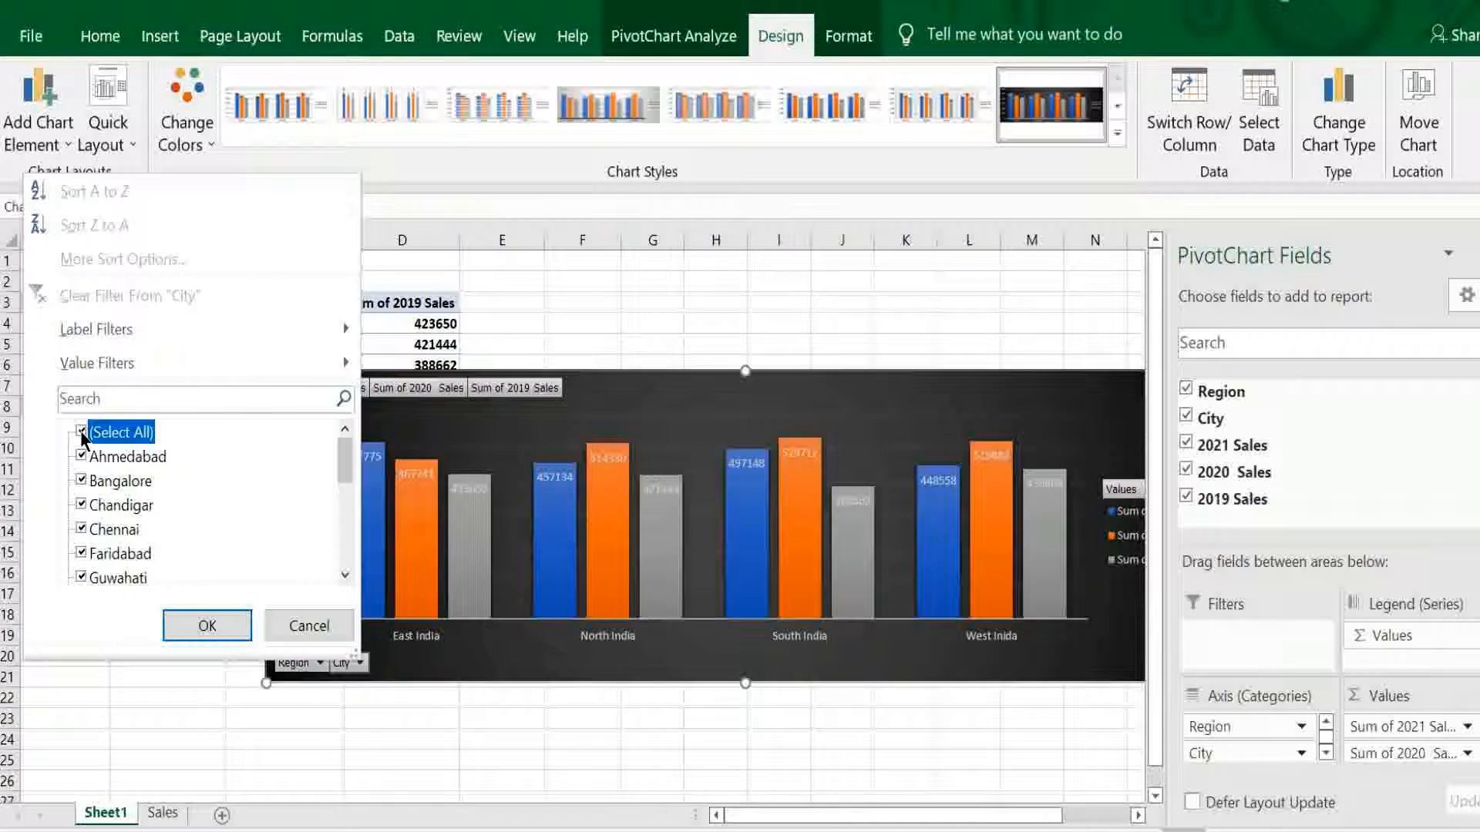
{"action": "left_click", "coordinate": [81, 481]}
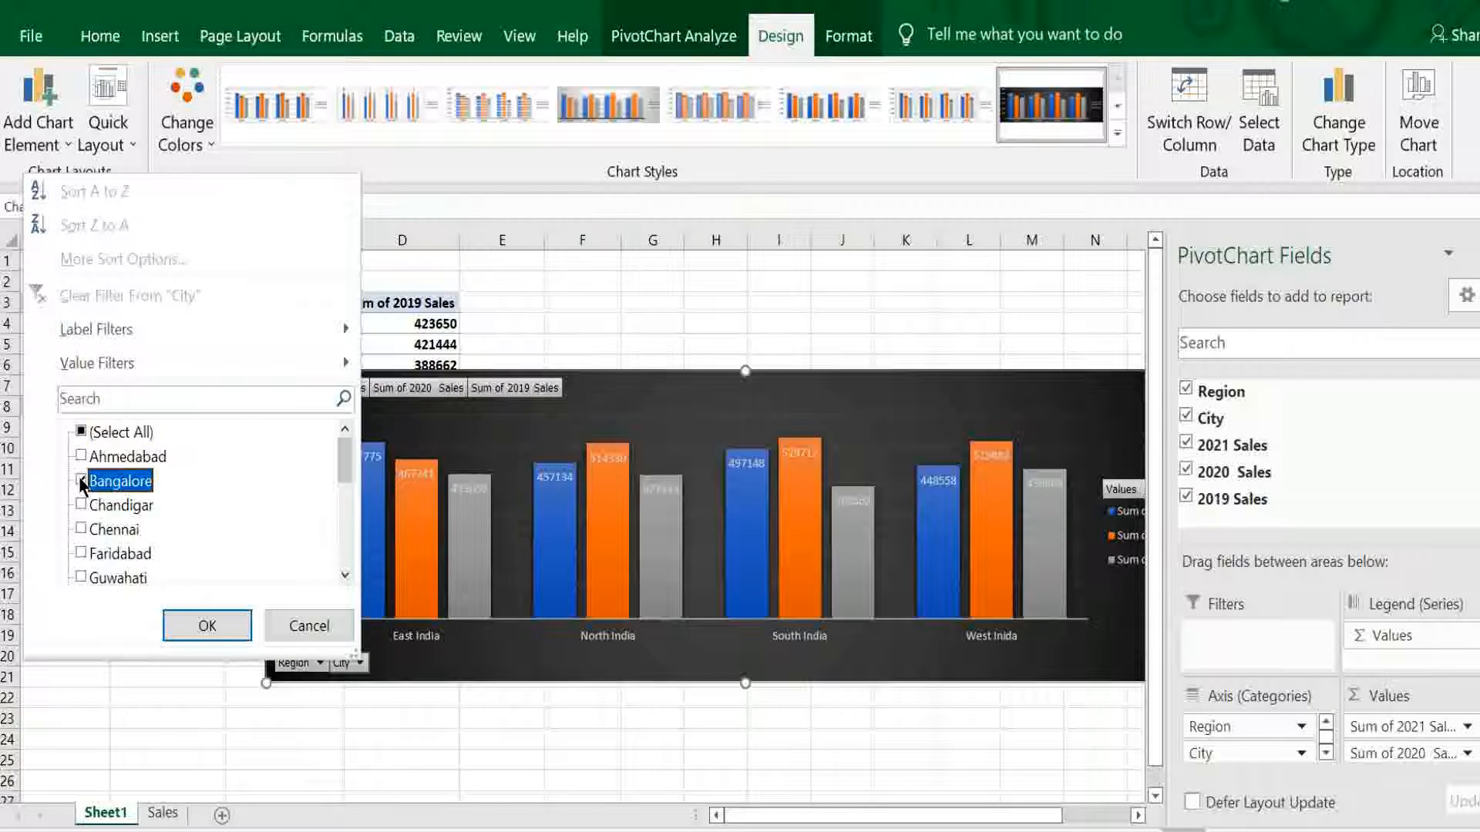
{"action": "left_click", "coordinate": [81, 530]}
{"action": "left_click", "coordinate": [208, 626]}
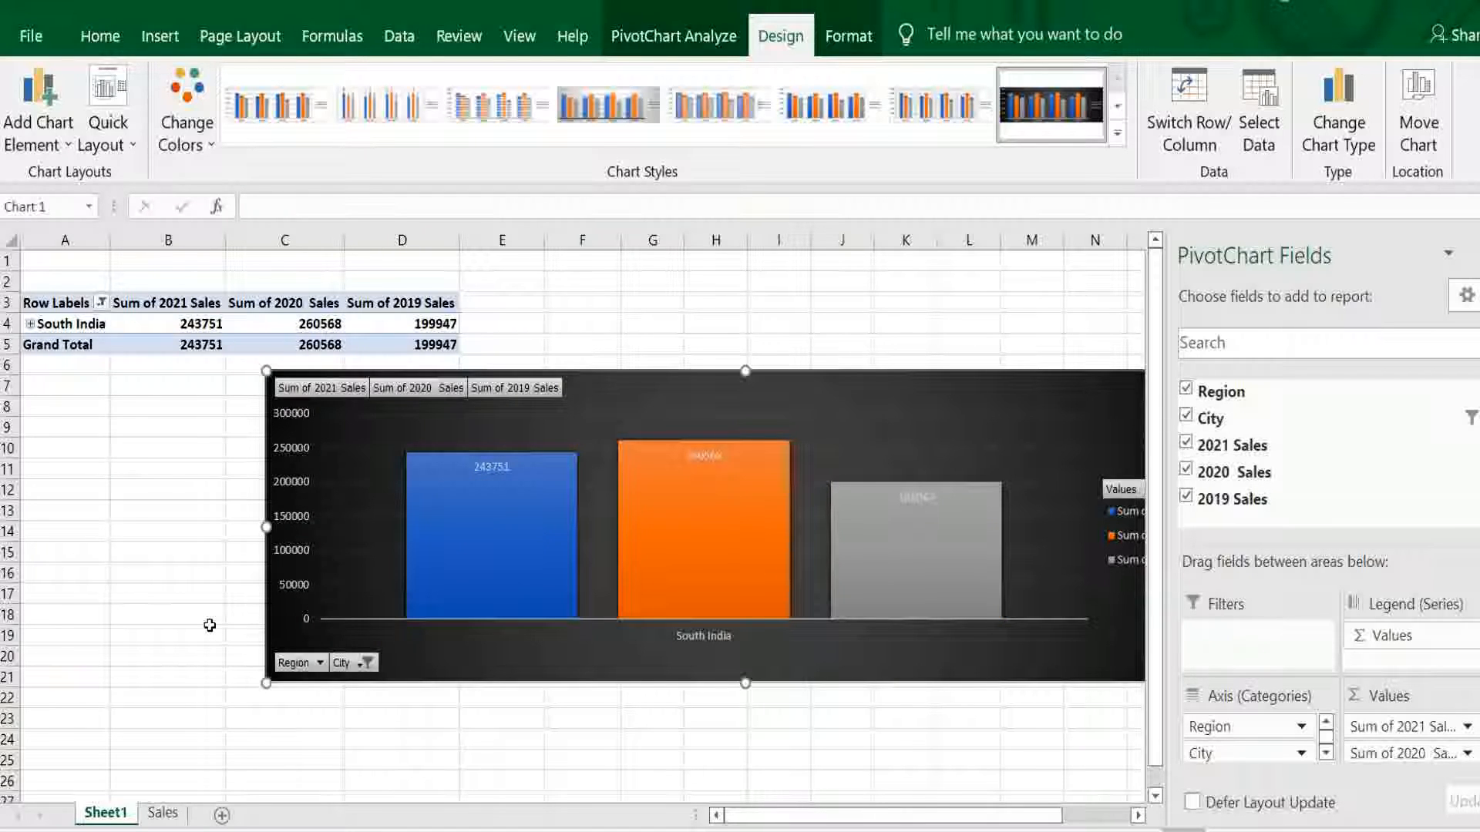
- Expand the South India group in the PivotTable to chart its cities separately, and select the chart
{"action": "left_click", "coordinate": [31, 328]}
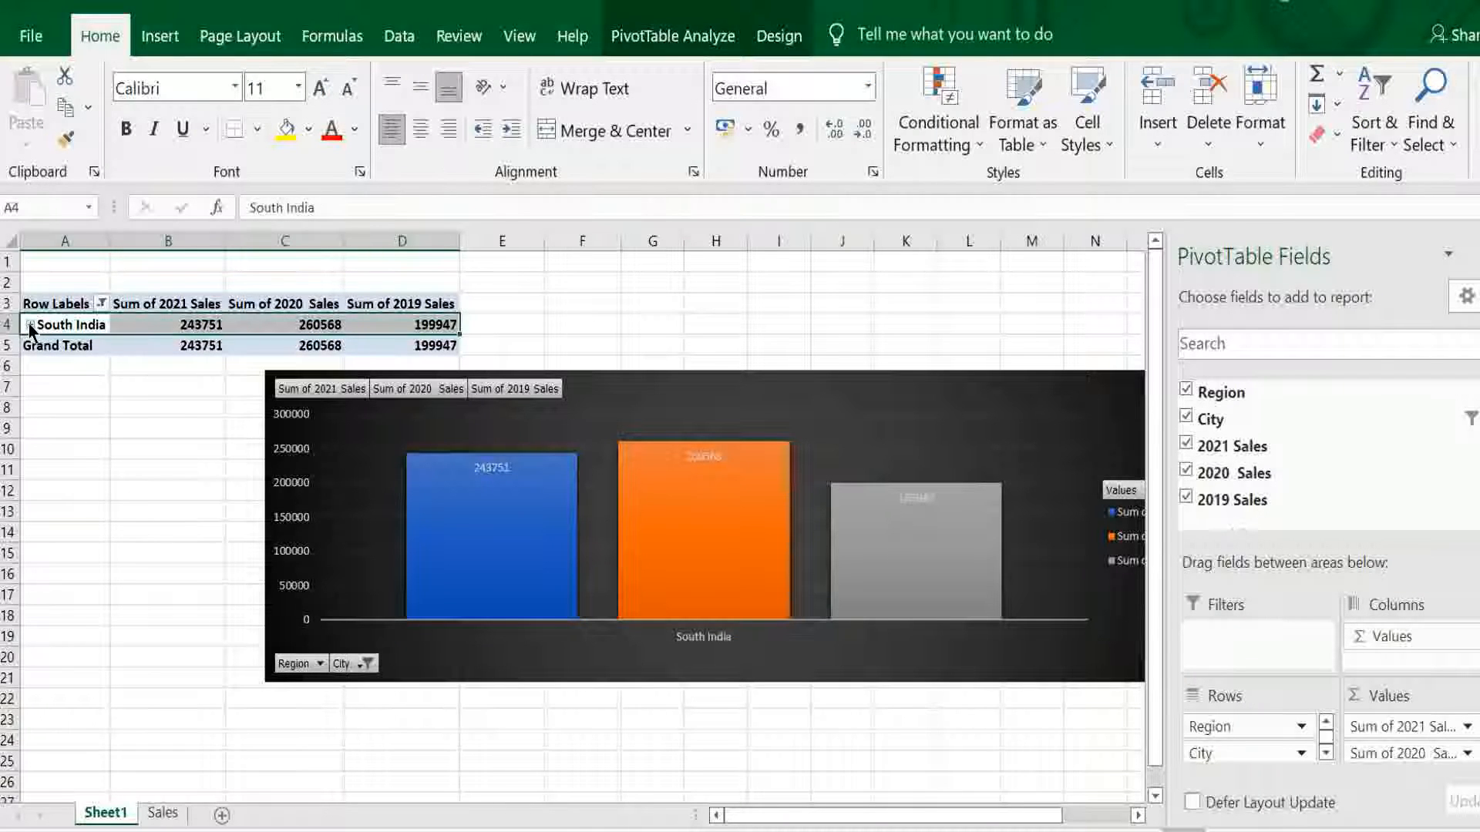
{"action": "left_click", "coordinate": [31, 327]}
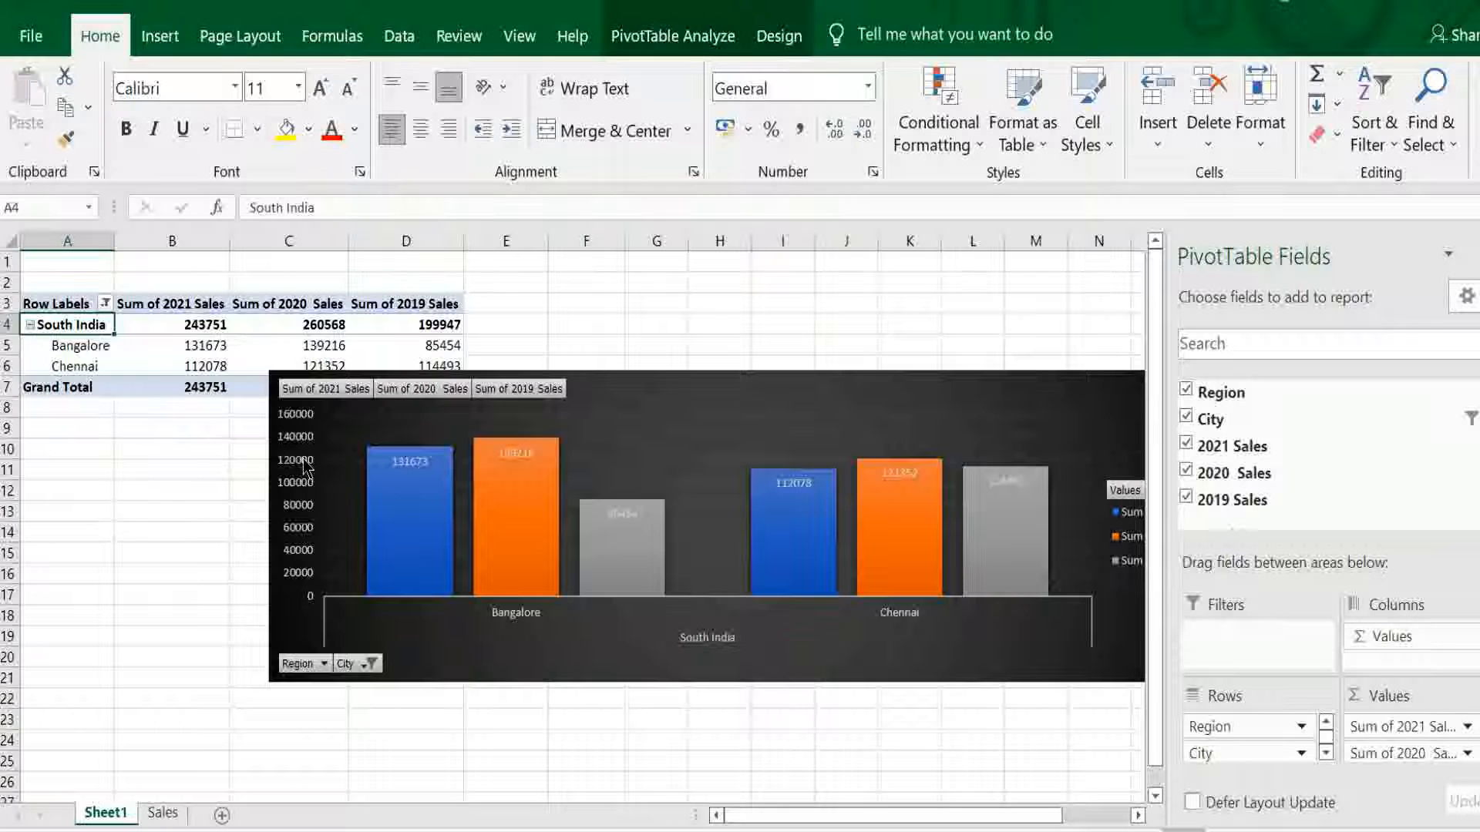
{"action": "left_click", "coordinate": [374, 530]}
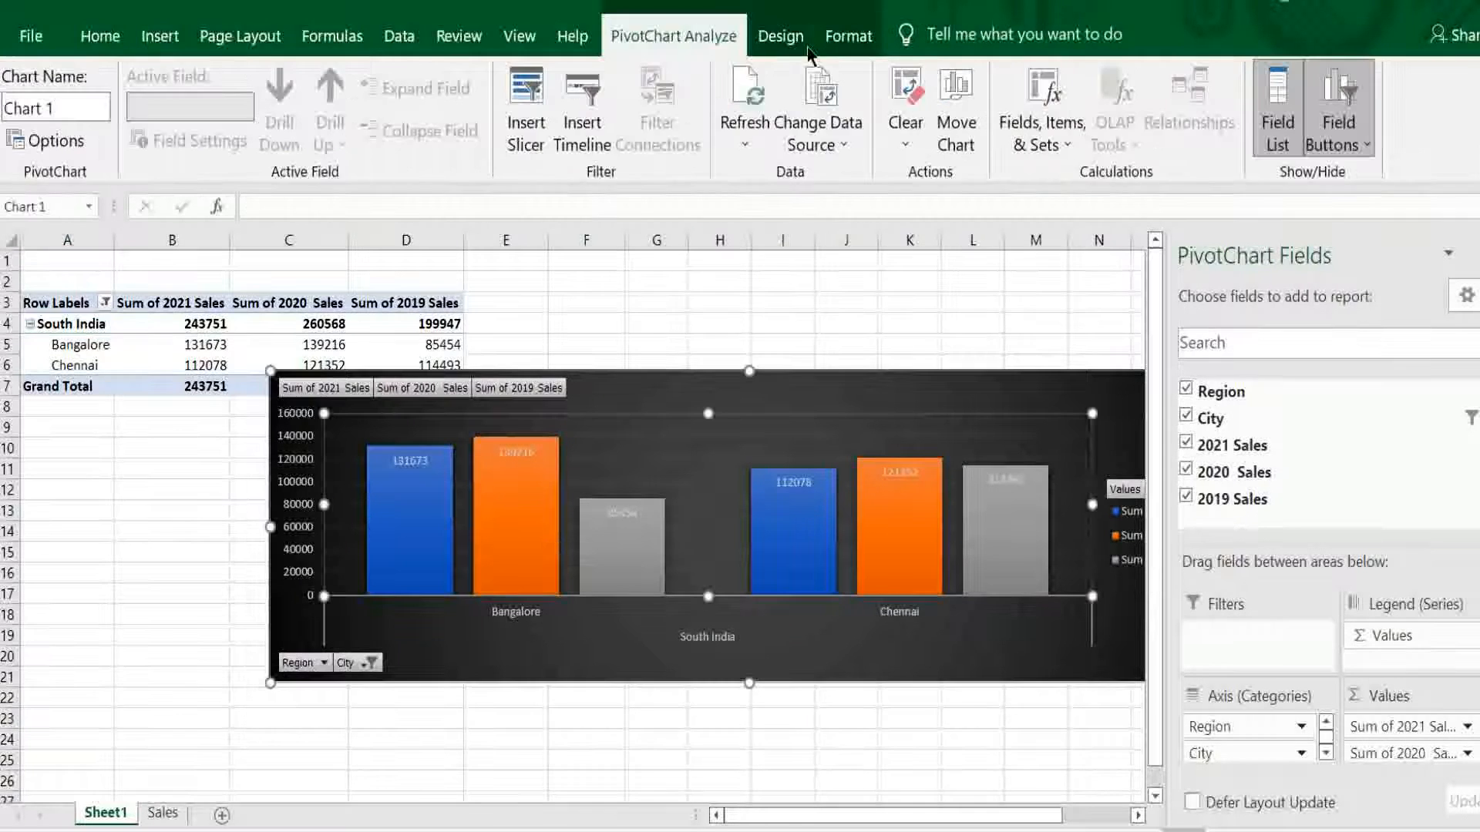
- Switch the chart's rows and columns and add the title "Bangalore vs Chennai sales" above the chart
{"action": "left_click", "coordinate": [780, 37]}
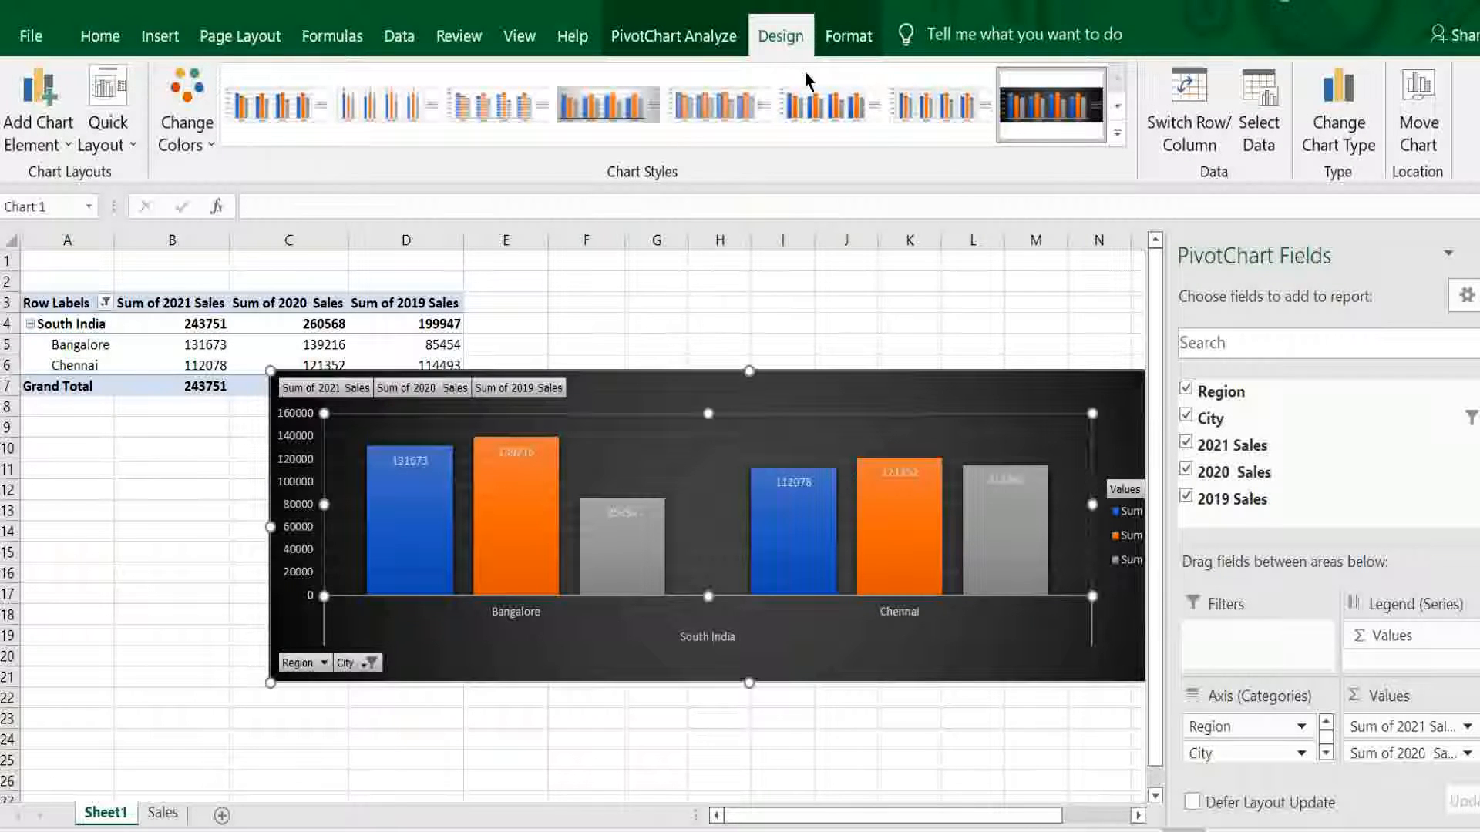
{"action": "left_click", "coordinate": [1183, 101]}
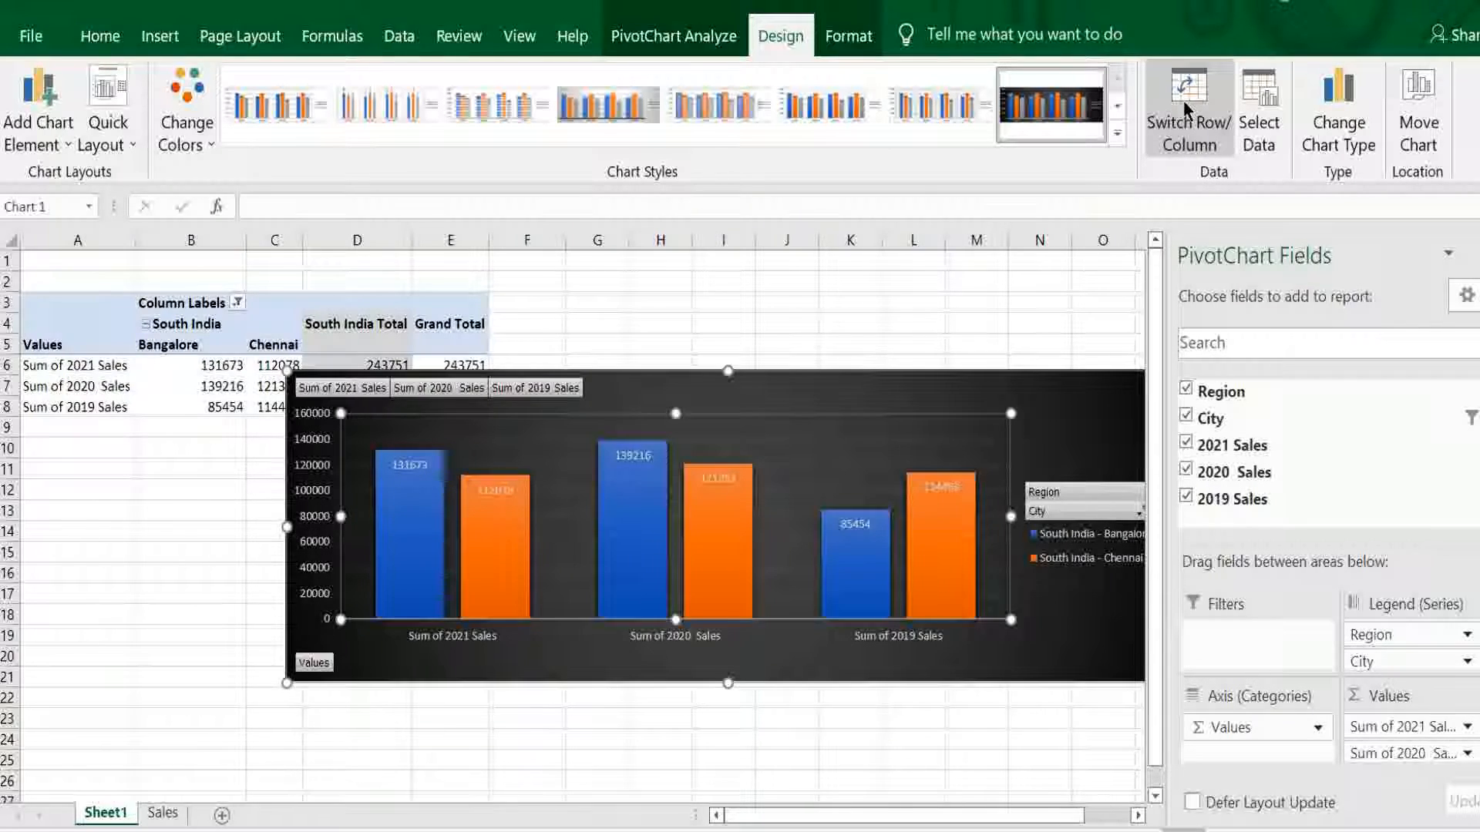
{"action": "left_click", "coordinate": [39, 108]}
{"action": "mouse_move", "coordinate": [71, 243]}
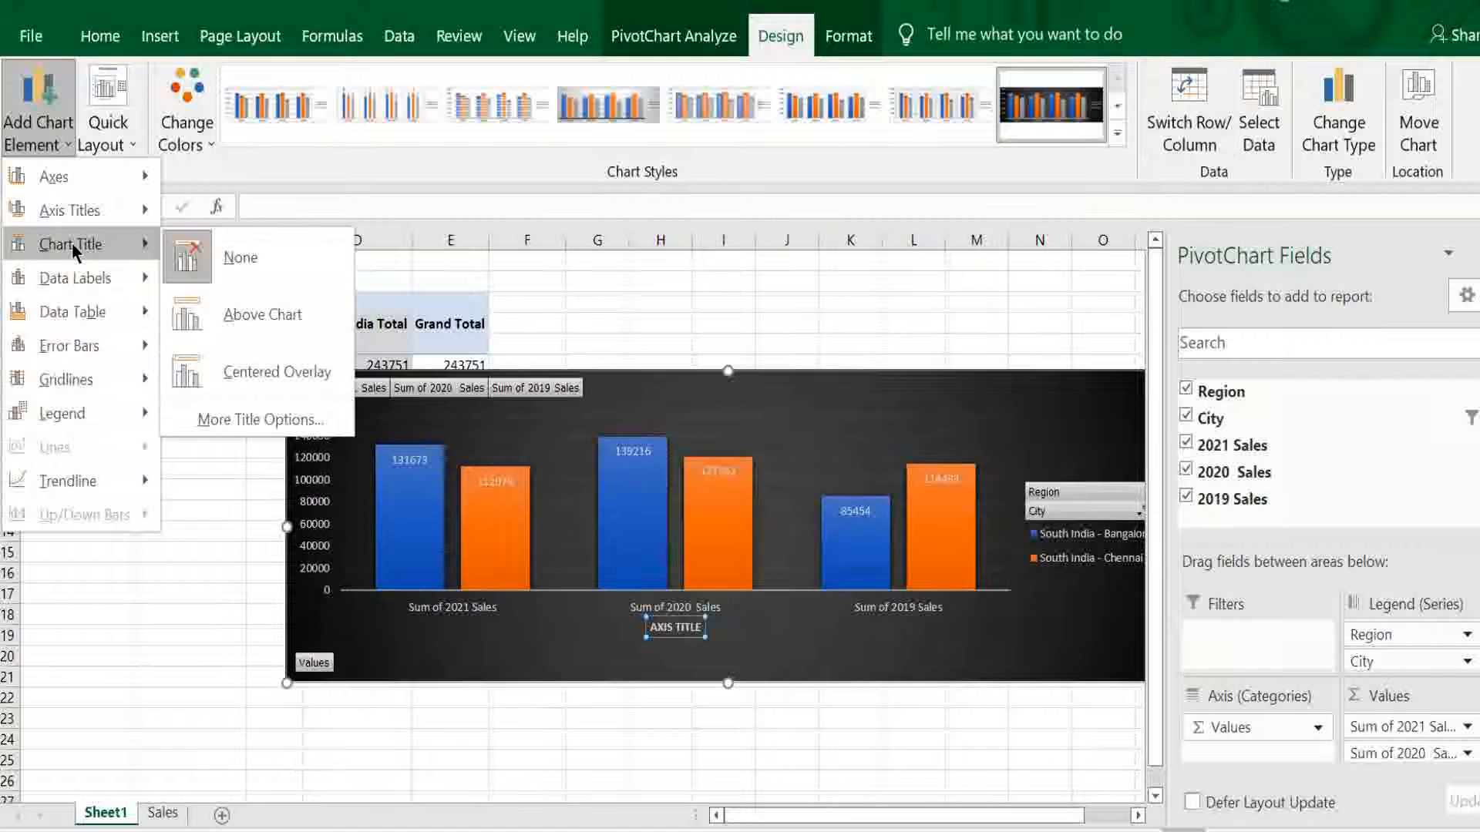
{"action": "left_click", "coordinate": [252, 312]}
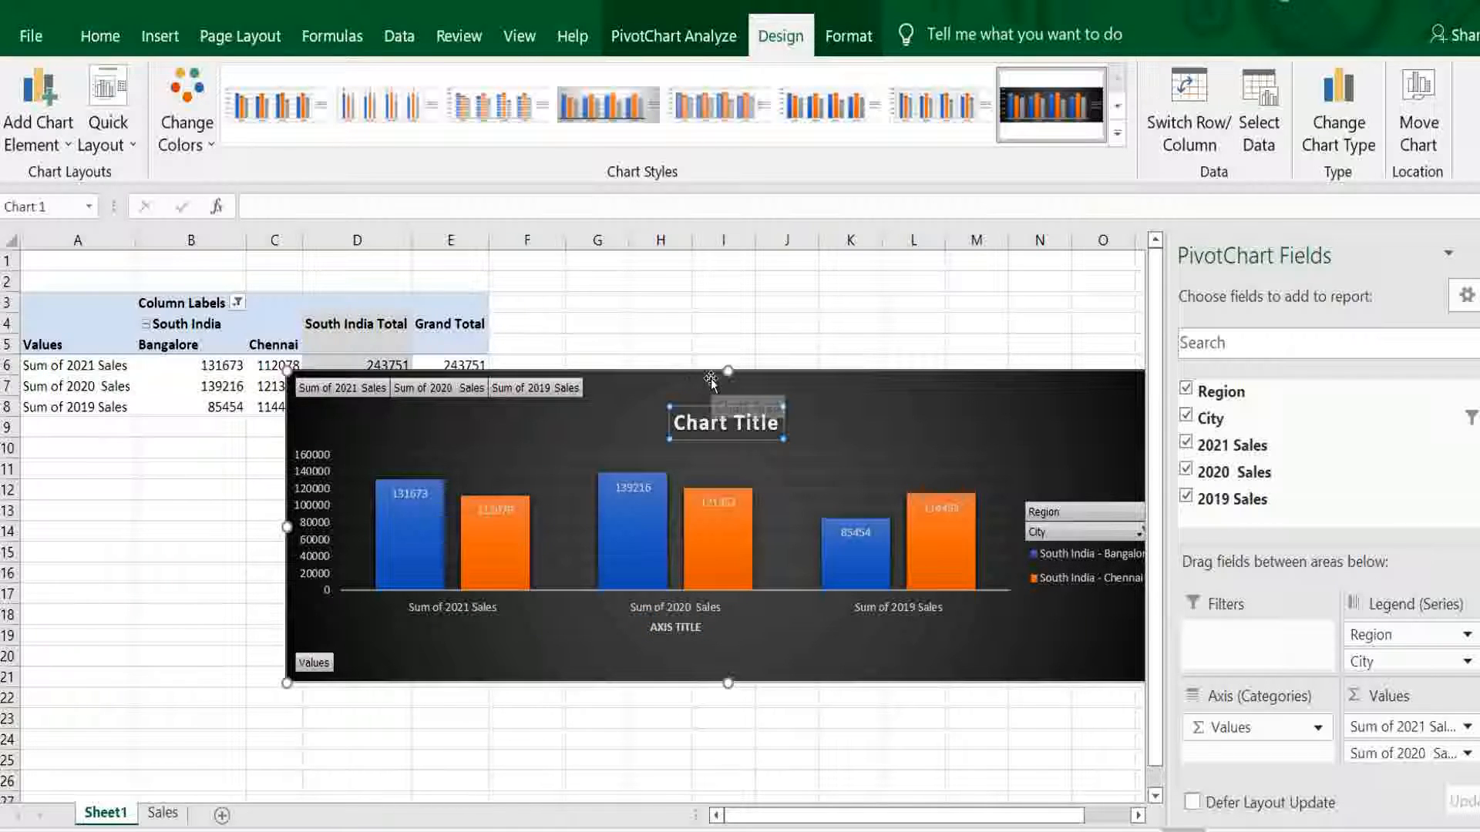
{"action": "type", "text": "Bangalore vs Chennai sales"}
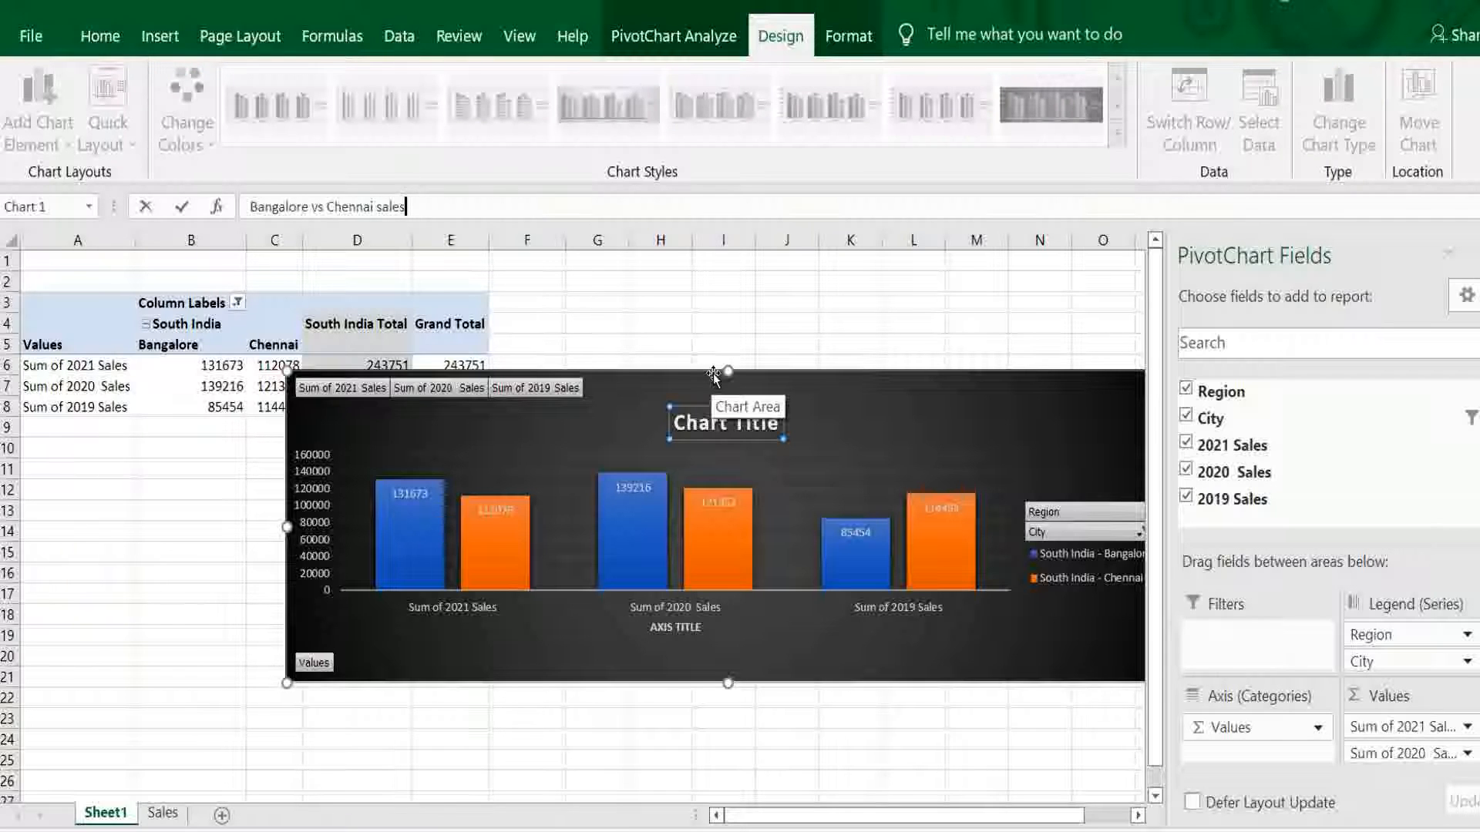
{"action": "key", "text": "Return"}
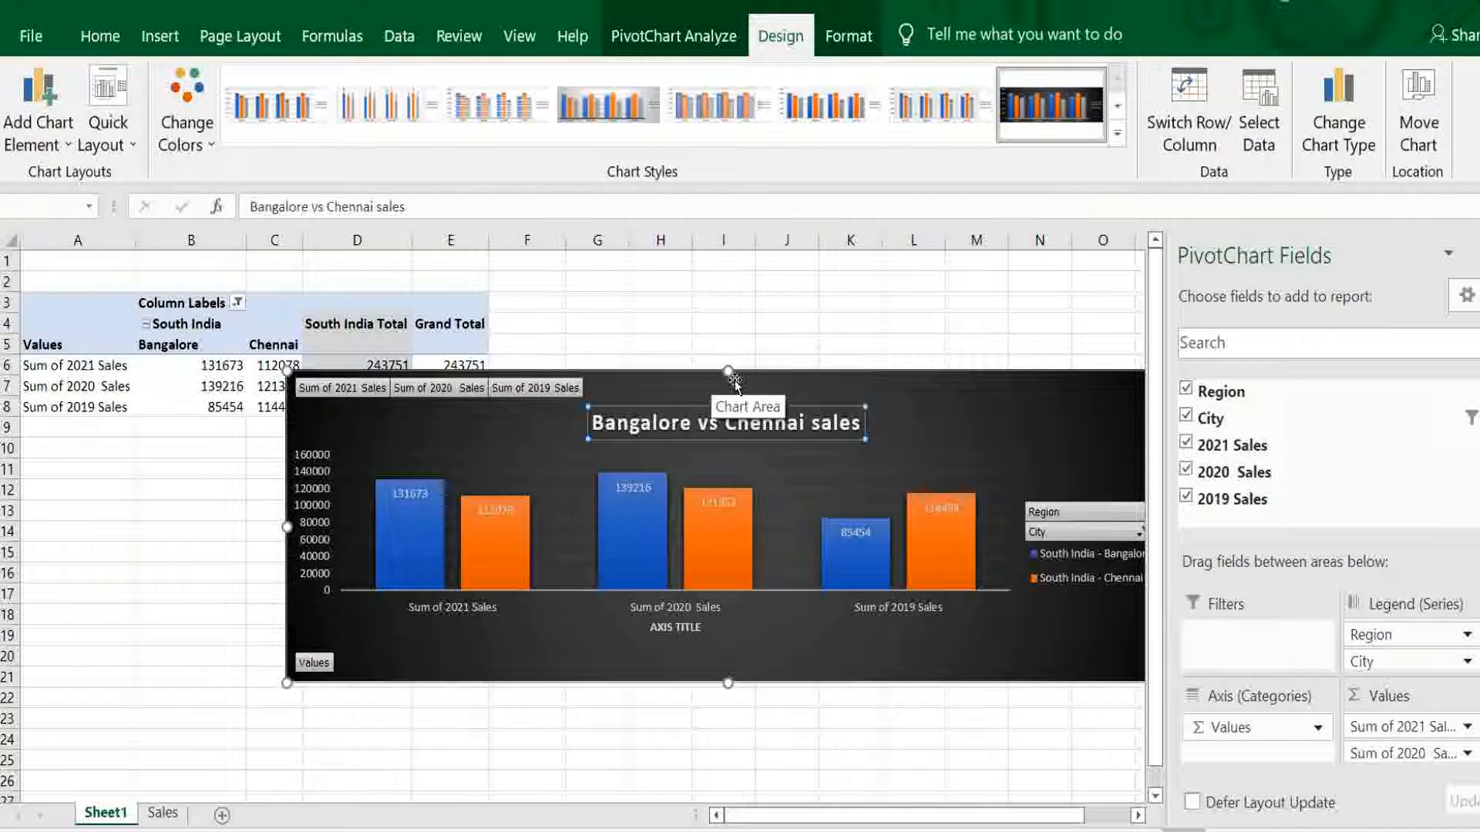
{"action": "key", "text": "Escape"}
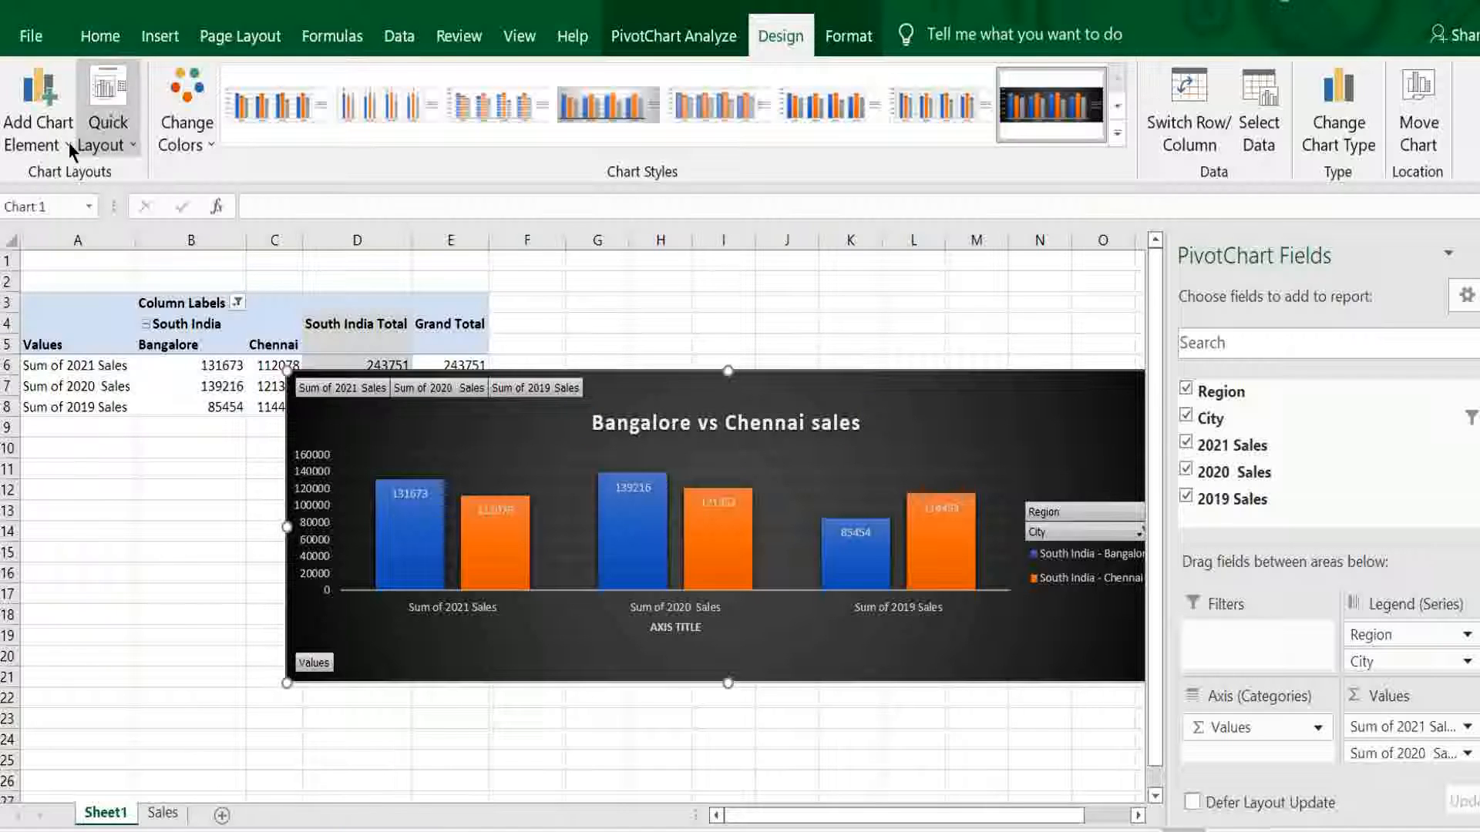
{"action": "left_click", "coordinate": [40, 129]}
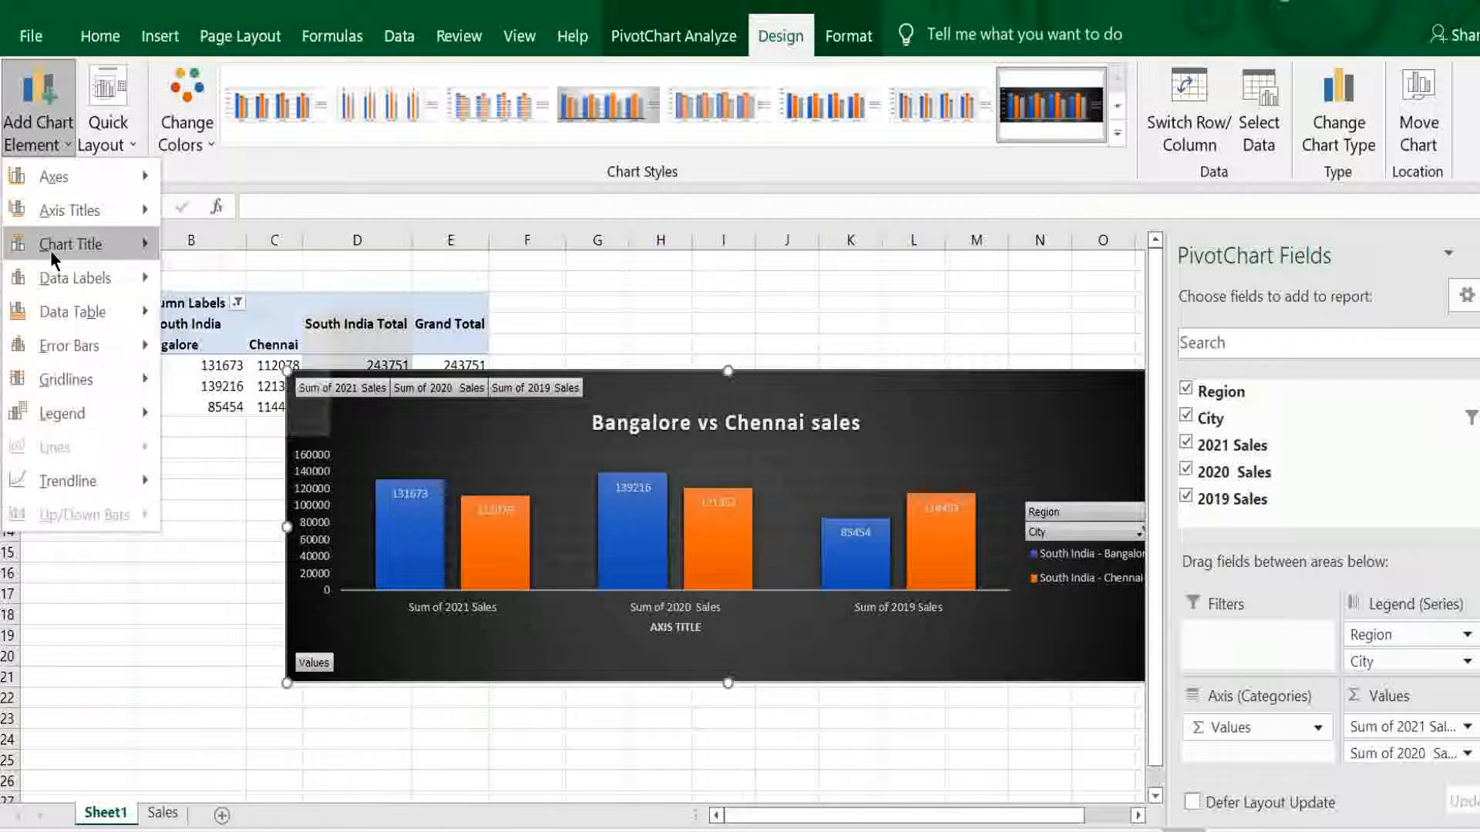
{"action": "mouse_move", "coordinate": [57, 279]}
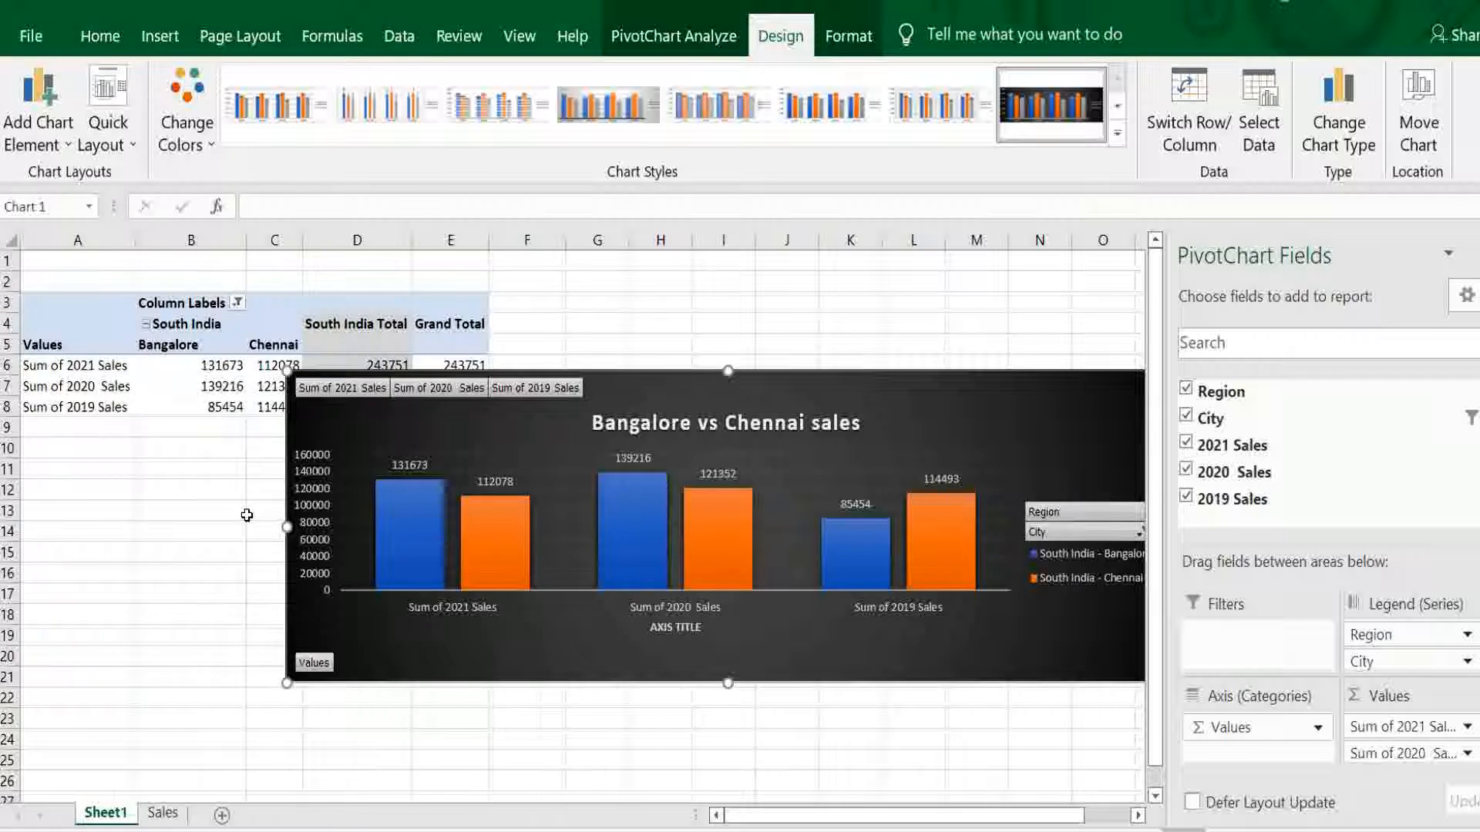
- Set the chart's City filter to include all cities
{"action": "left_click", "coordinate": [353, 664]}
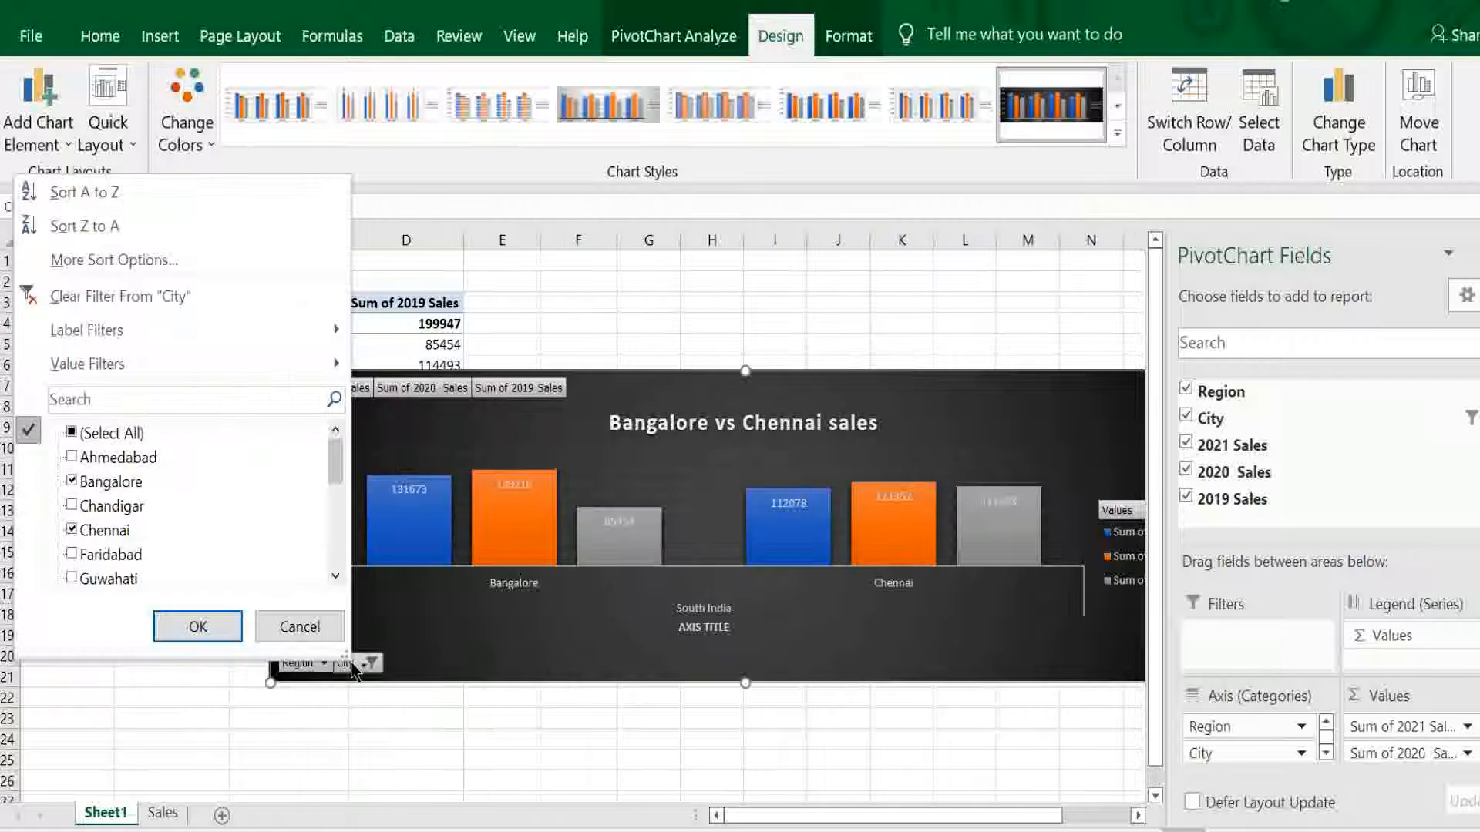
{"action": "left_click", "coordinate": [72, 433]}
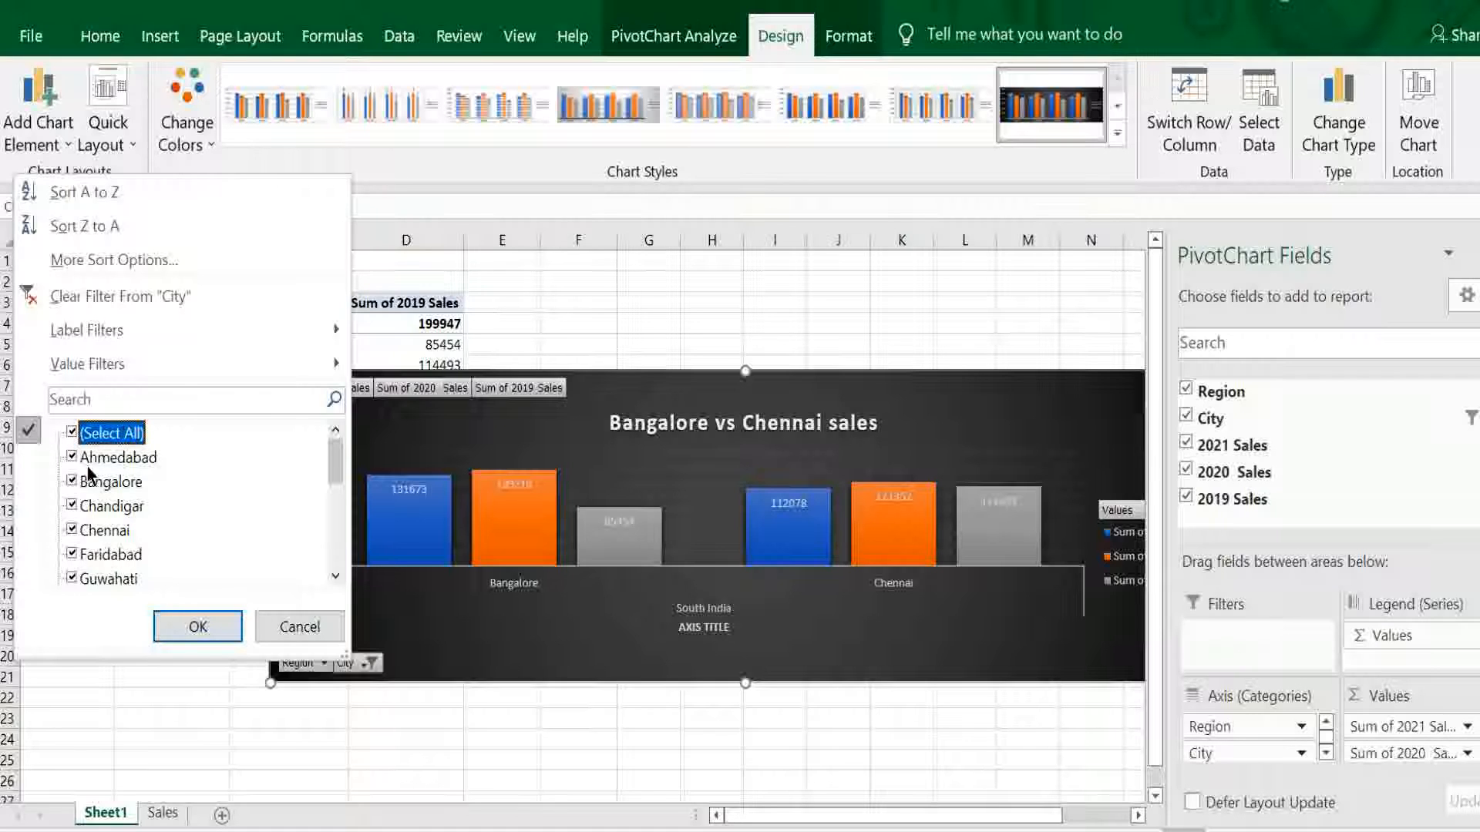
{"action": "left_click", "coordinate": [197, 628]}
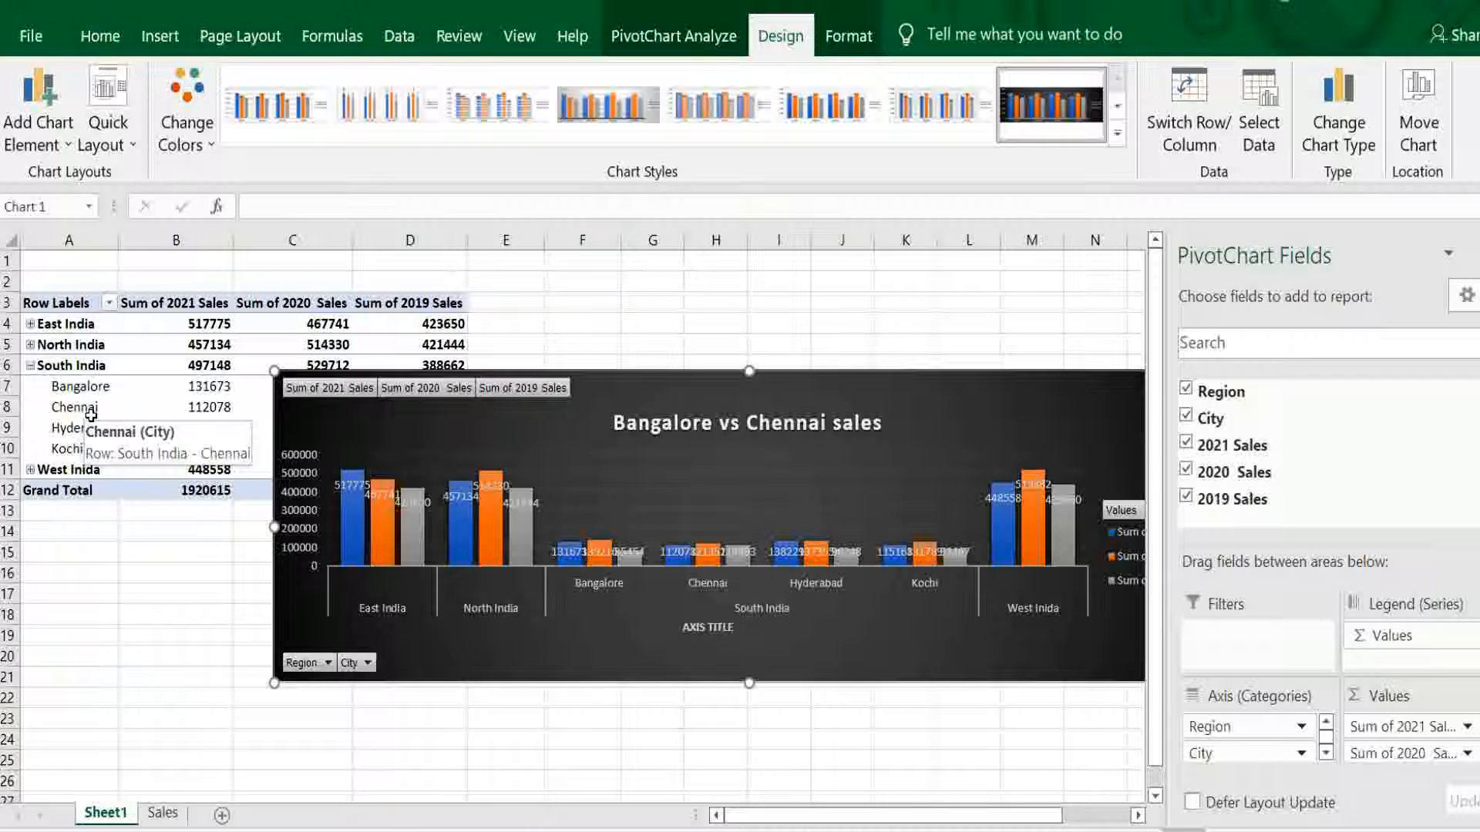
- Expand the North India, East India and West Inida groups in the PivotTable to chart their cities separately
{"action": "left_click", "coordinate": [30, 344]}
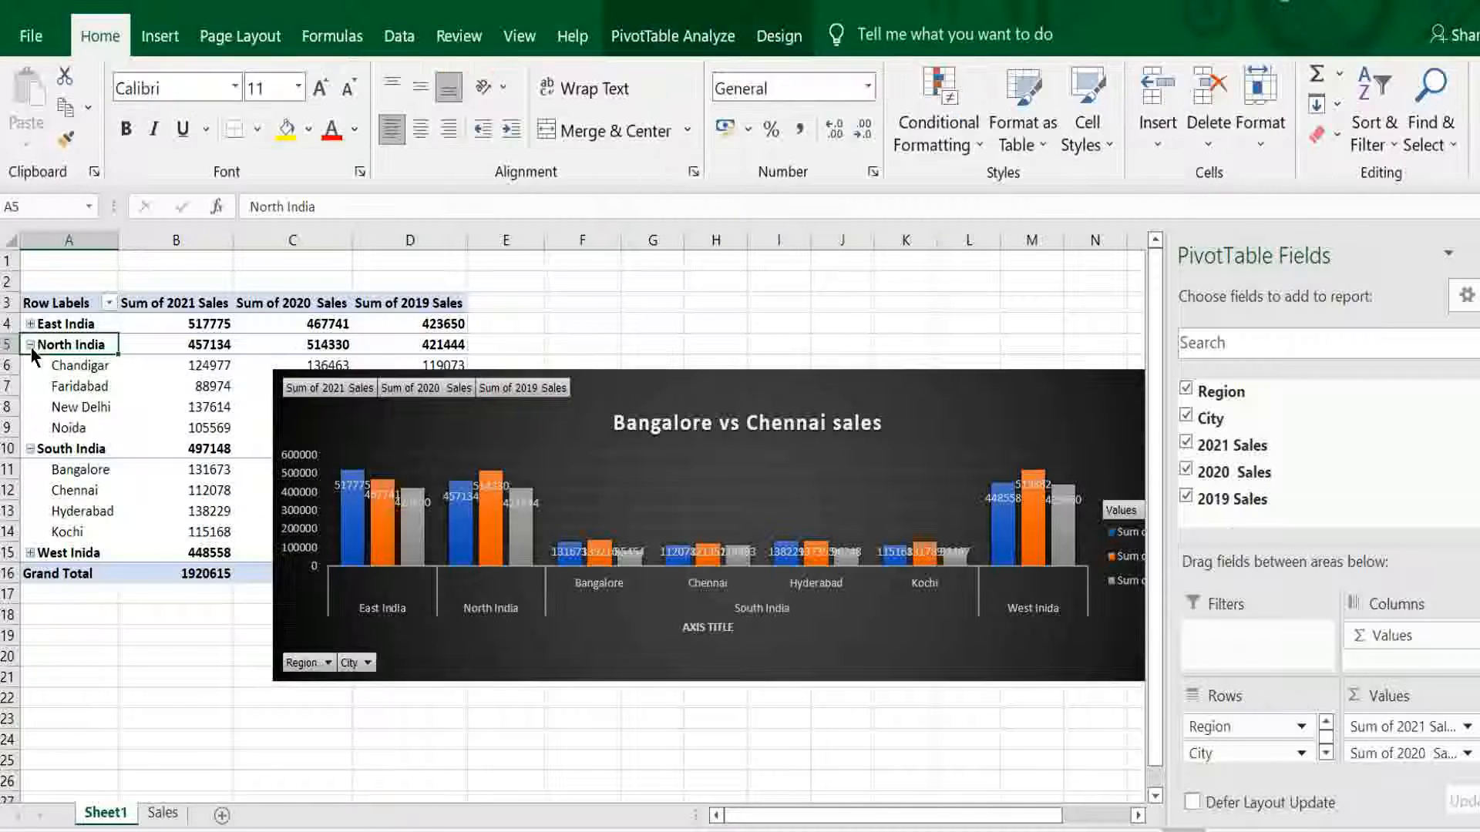
{"action": "left_click", "coordinate": [30, 324]}
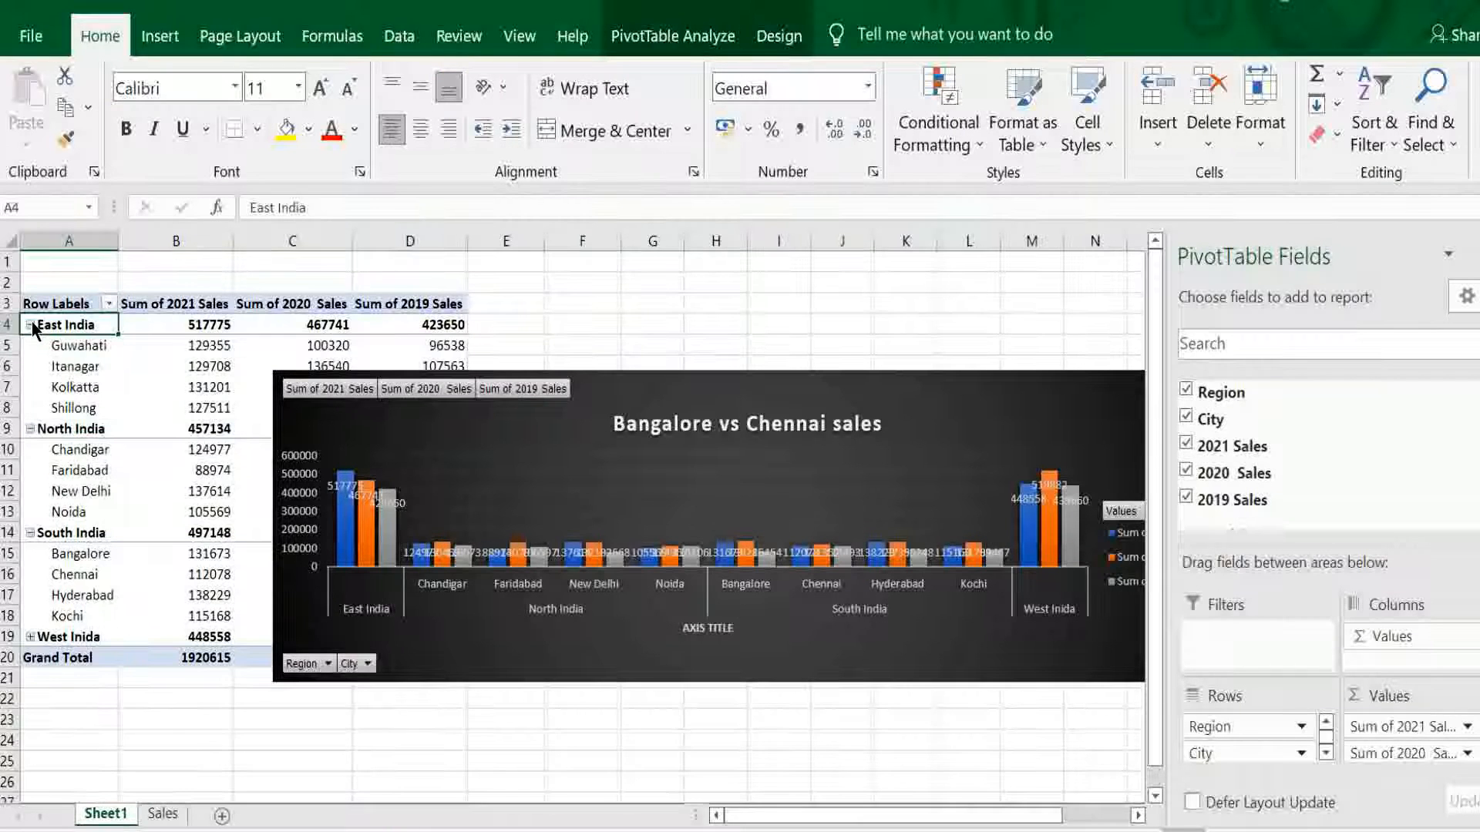
{"action": "left_click", "coordinate": [31, 639]}
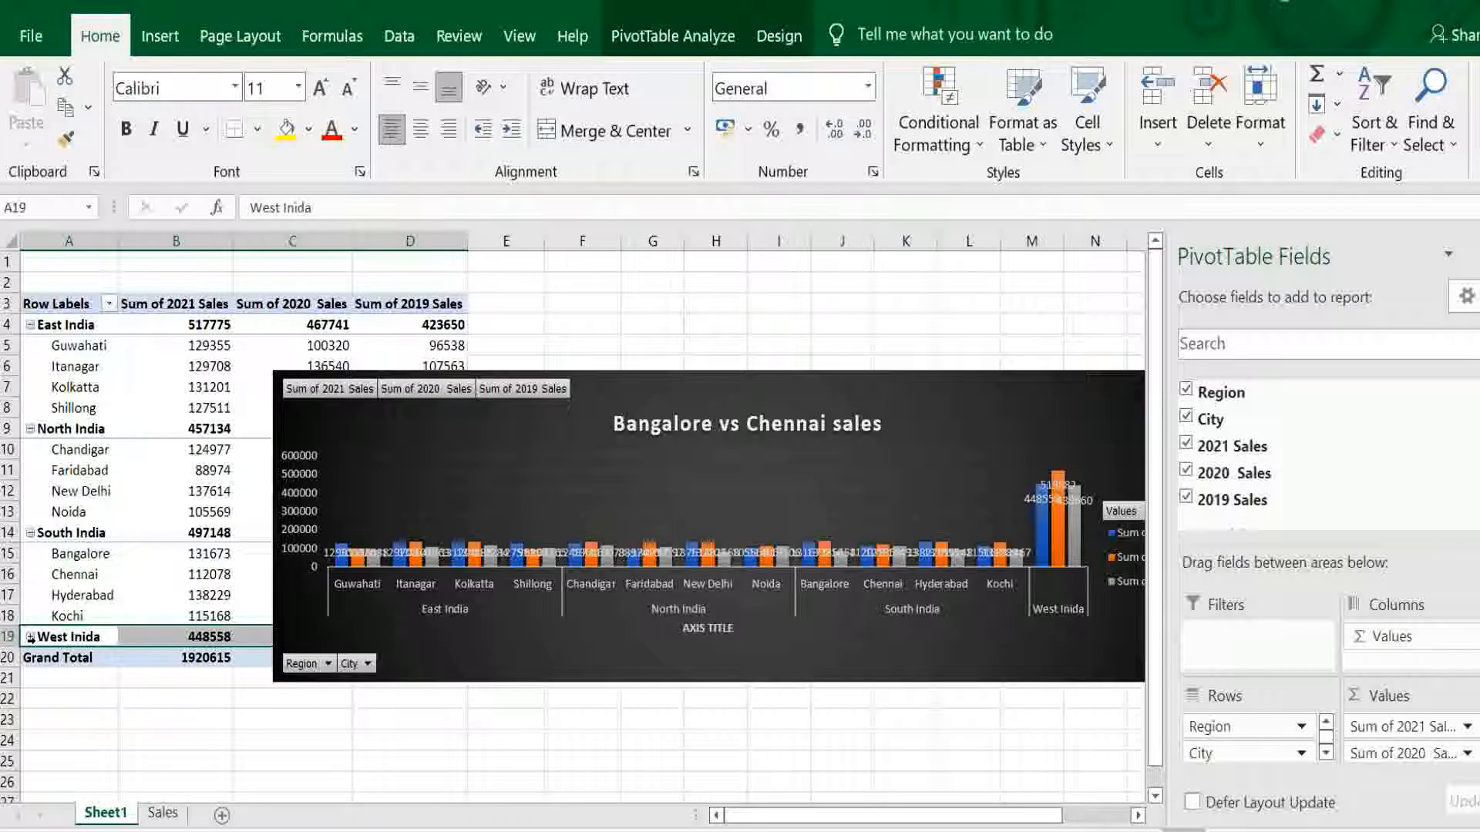
{"action": "left_click", "coordinate": [30, 637]}
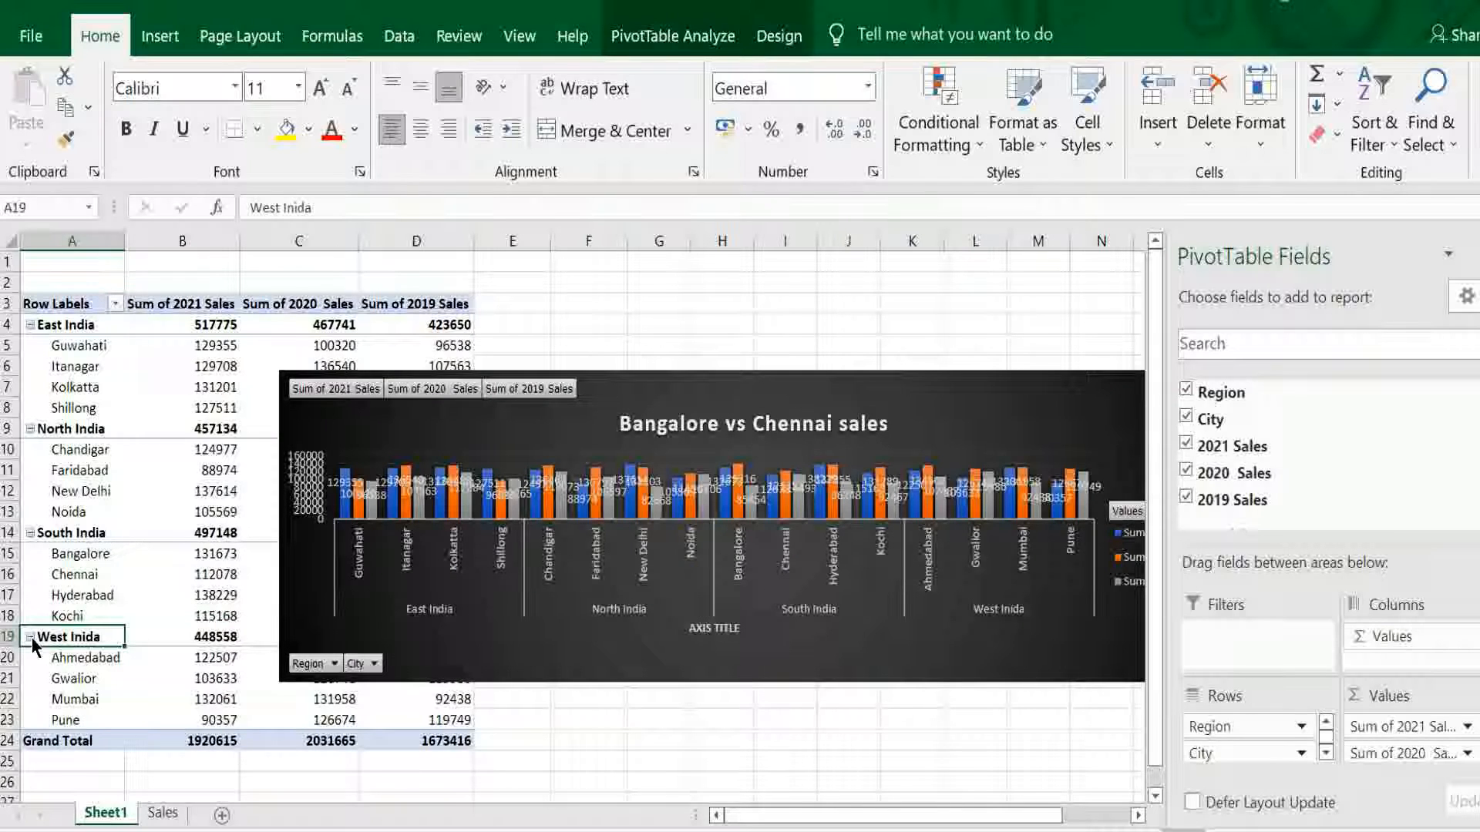
- Change the chart title to "Region wise sales"
{"action": "key", "text": "Delete"}
{"action": "key", "text": "Delete"}
{"action": "key", "text": "Delete"}
{"action": "key", "text": "Delete"}
{"action": "key", "text": "Delete"}
{"action": "key", "text": "Delete"}
{"action": "key", "text": "Delete"}
{"action": "key", "text": "Delete"}
{"action": "key", "text": "Delete"}
{"action": "key", "text": "Delete"}
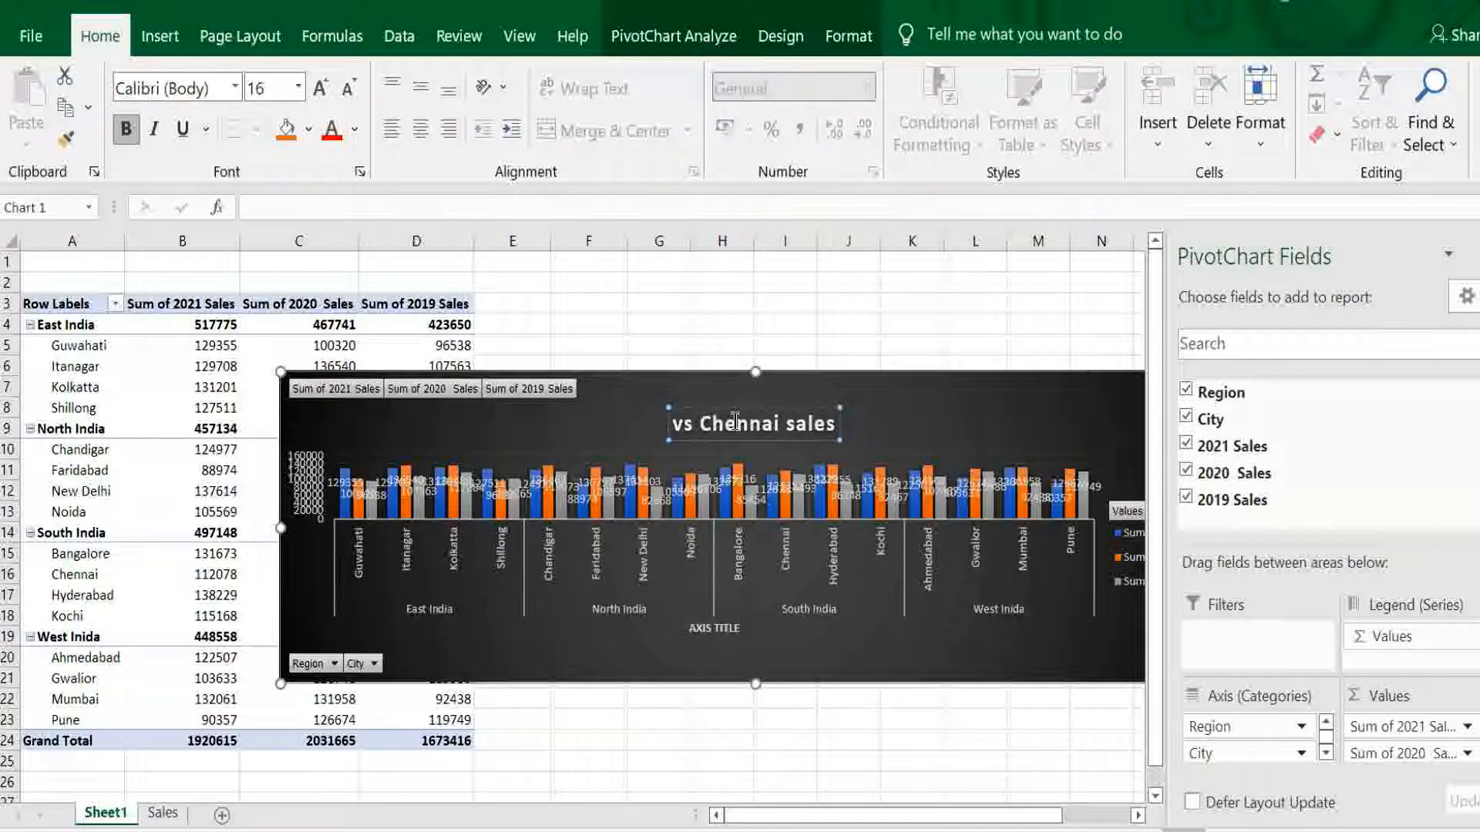
{"action": "key", "text": "Delete"}
{"action": "key", "text": "Delete"}
{"action": "key", "text": "Delete"}
{"action": "key", "text": "Delete"}
{"action": "key", "text": "Delete"}
{"action": "key", "text": "Delete"}
{"action": "key", "text": "Delete"}
{"action": "key", "text": "Delete"}
{"action": "key", "text": "Delete"}
{"action": "key", "text": "Delete"}
{"action": "key", "text": "Delete"}
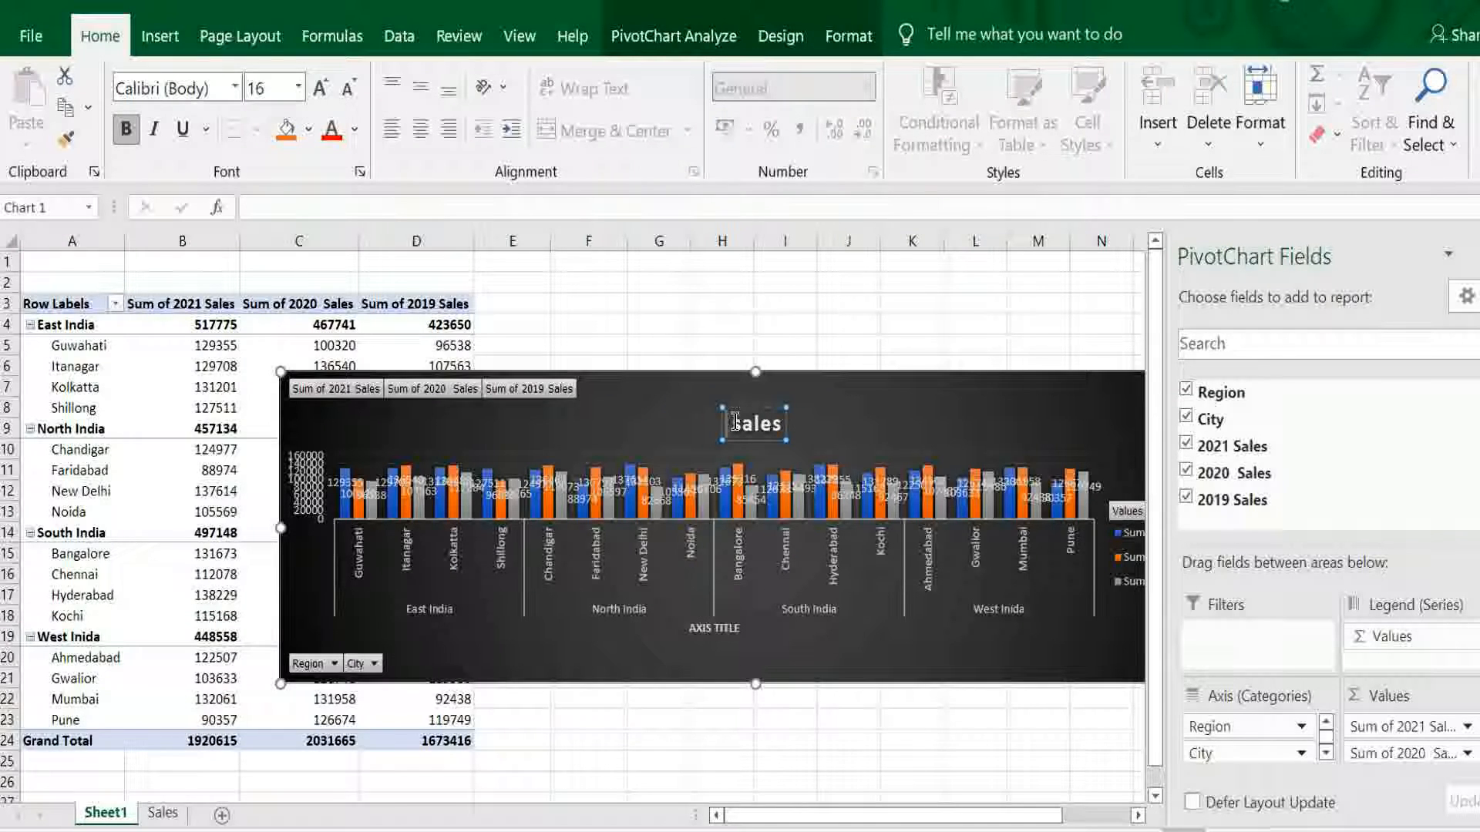
{"action": "type", "text": "Region s"}
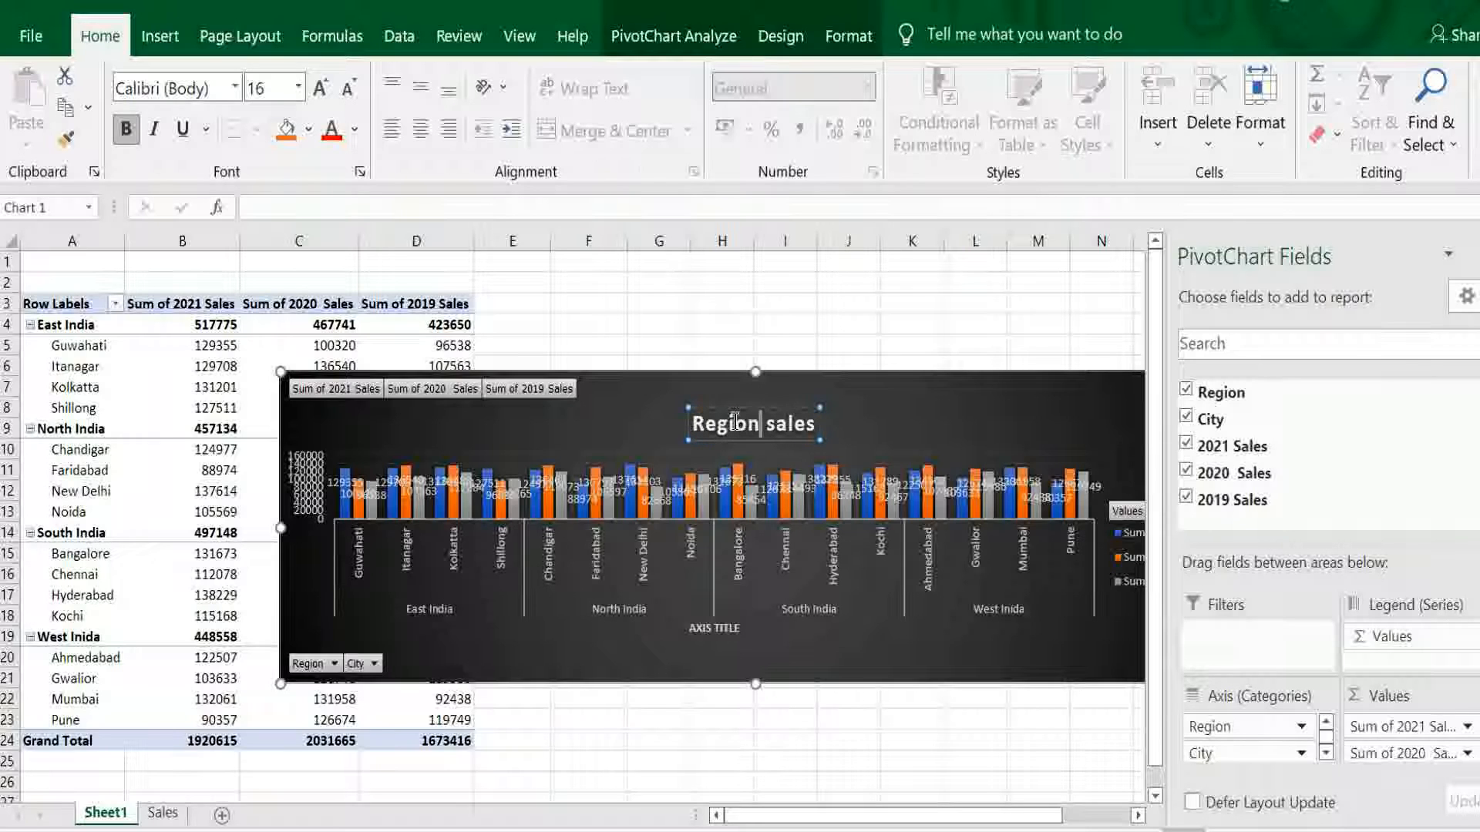
{"action": "type", "text": " wsi"}
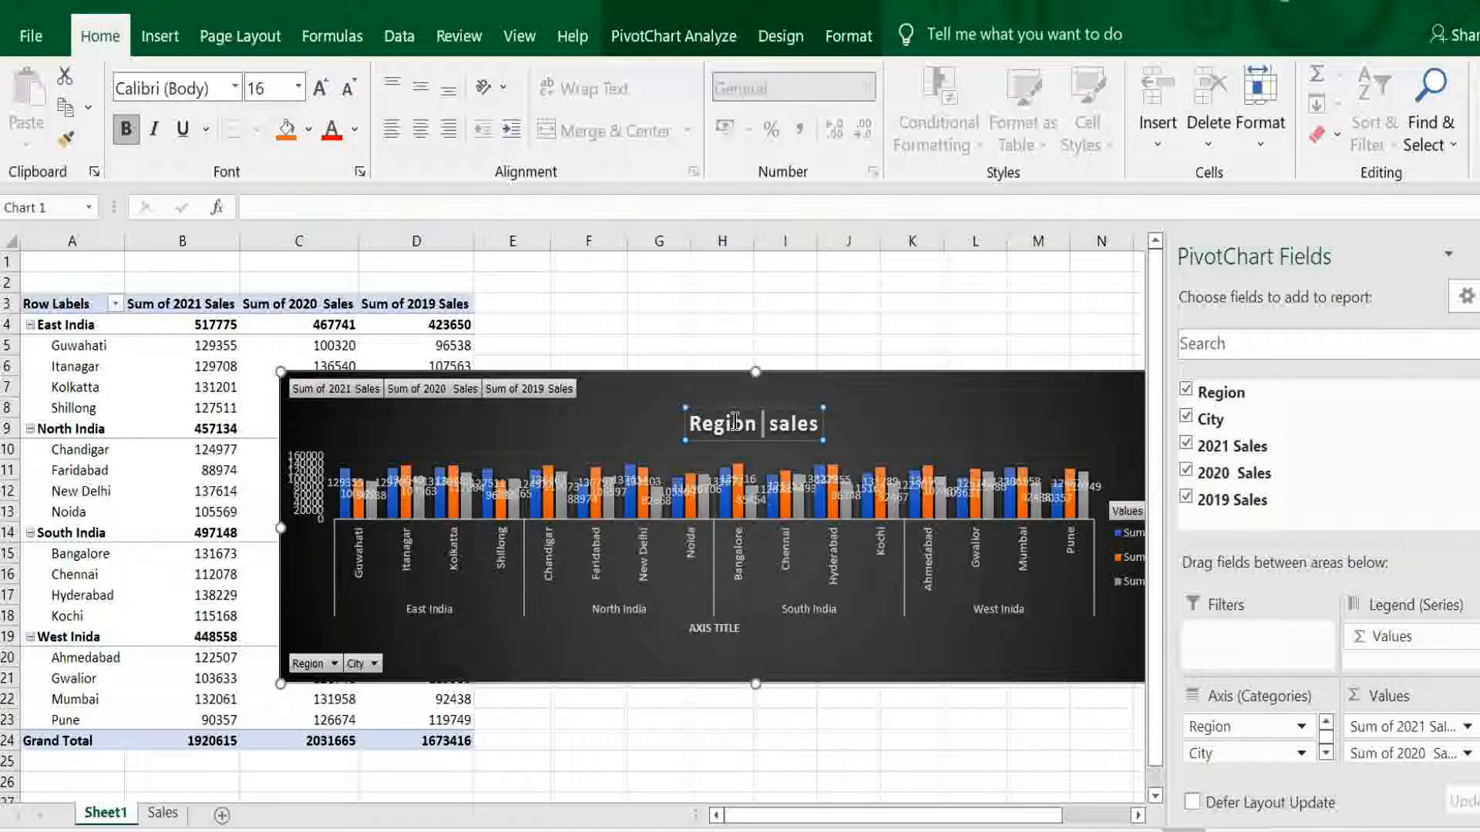
{"action": "key", "text": "BackSpace"}
{"action": "key", "text": "BackSpace"}
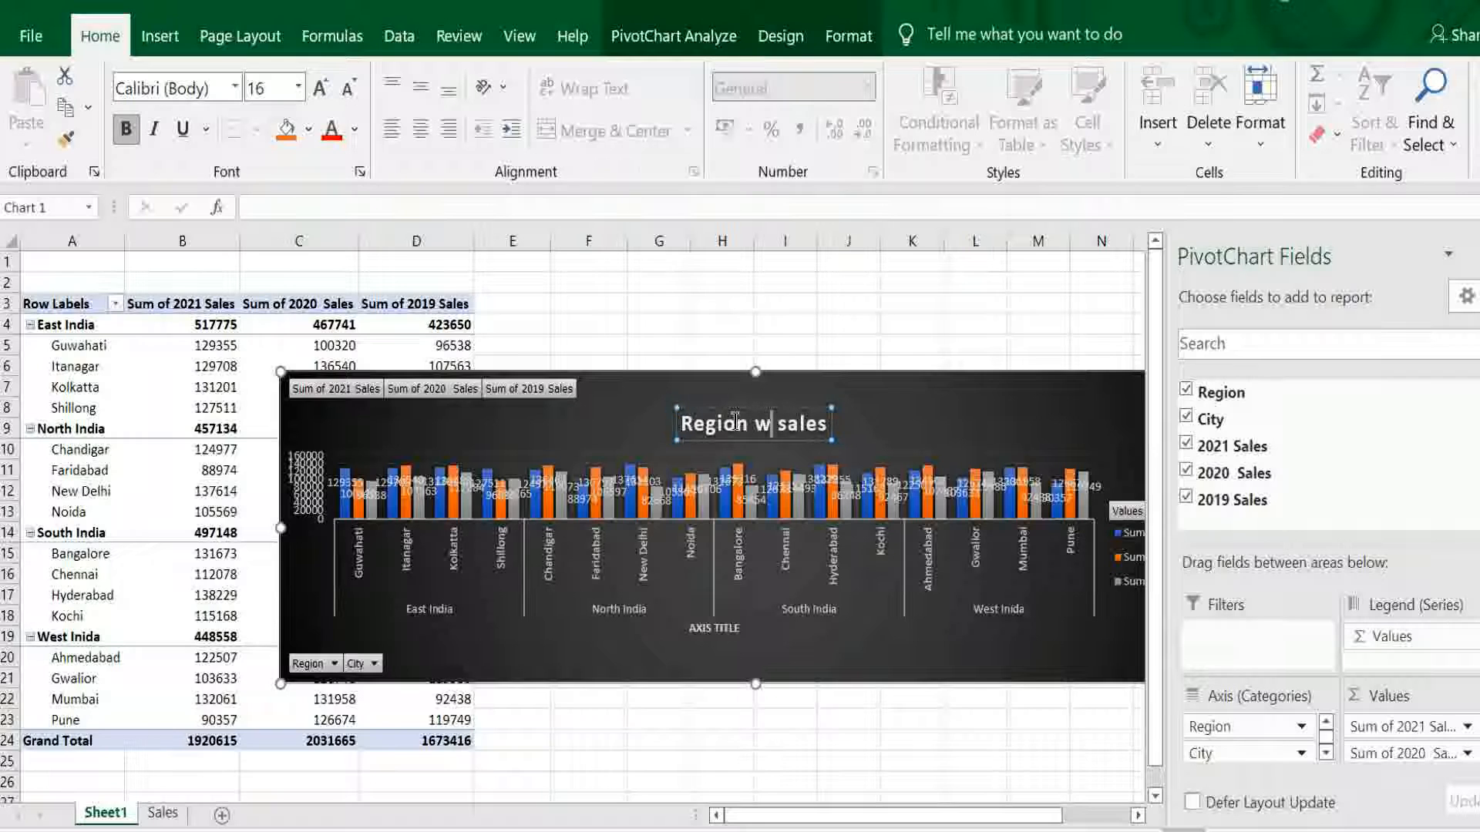
{"action": "type", "text": "ise"}
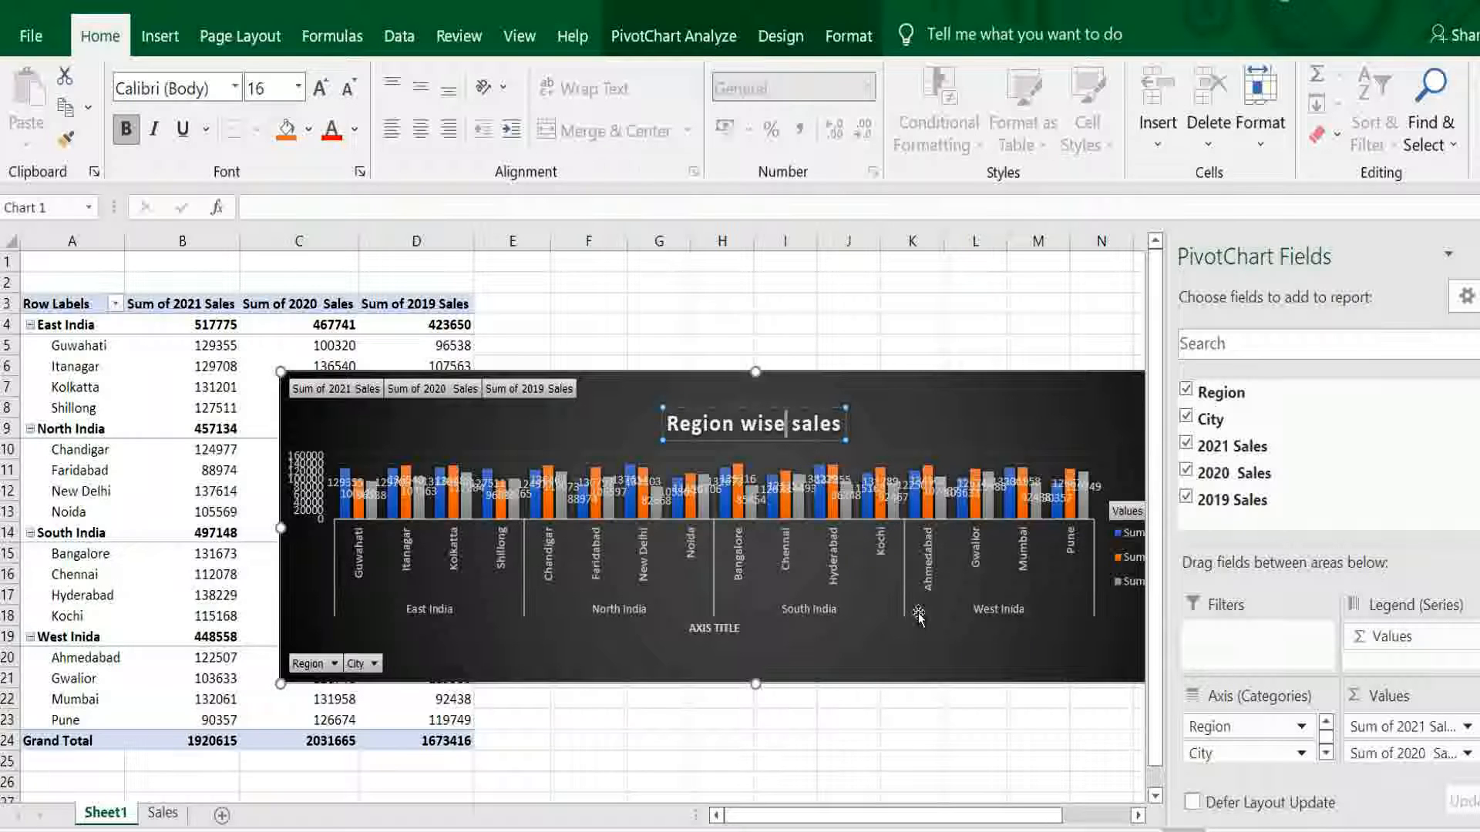
- Apply quick layout Layout 5 with a data table to the chart and close the PivotChart field list
{"action": "left_click", "coordinate": [108, 124]}
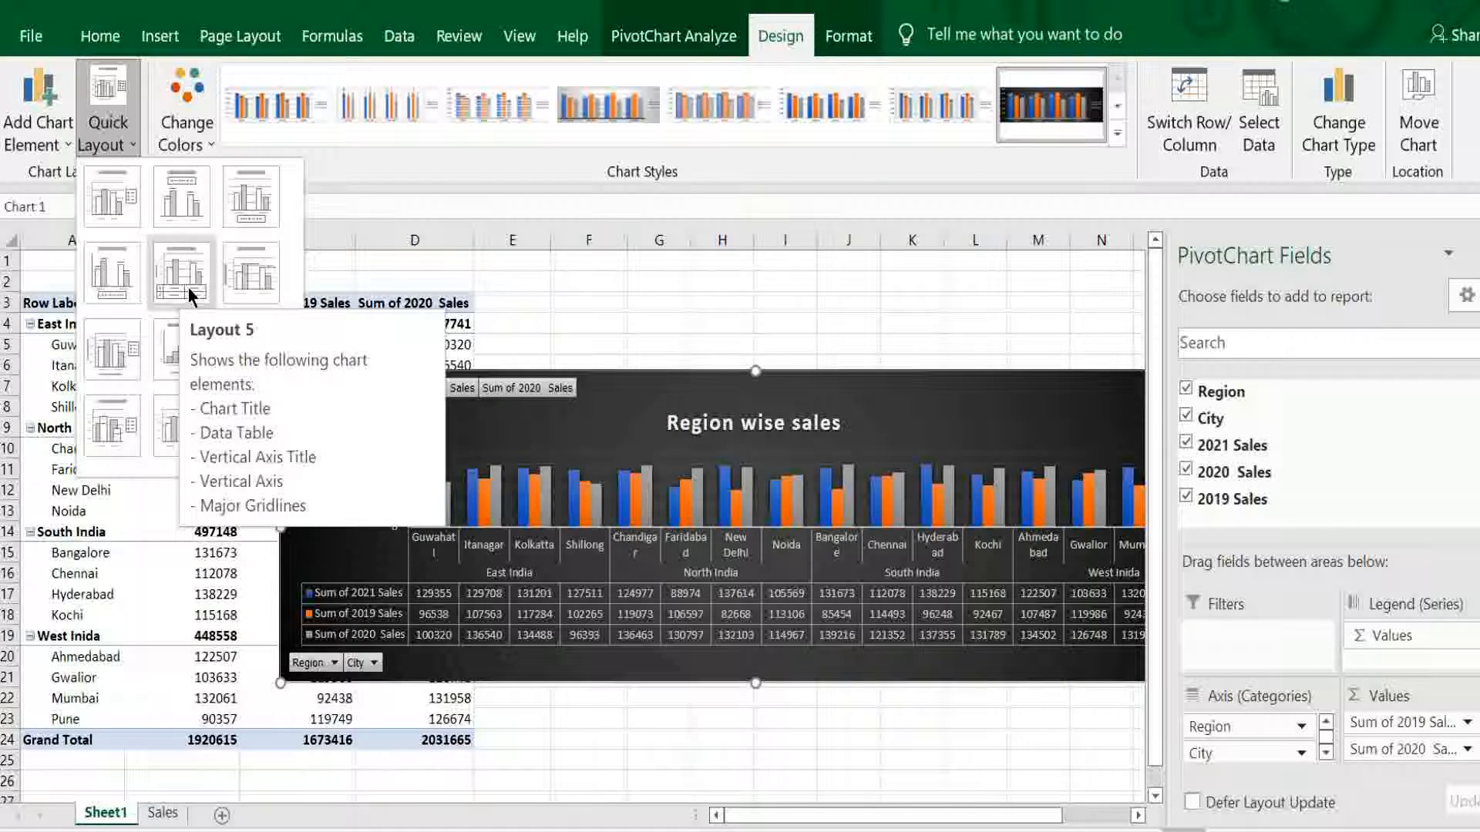
{"action": "left_click", "coordinate": [188, 286]}
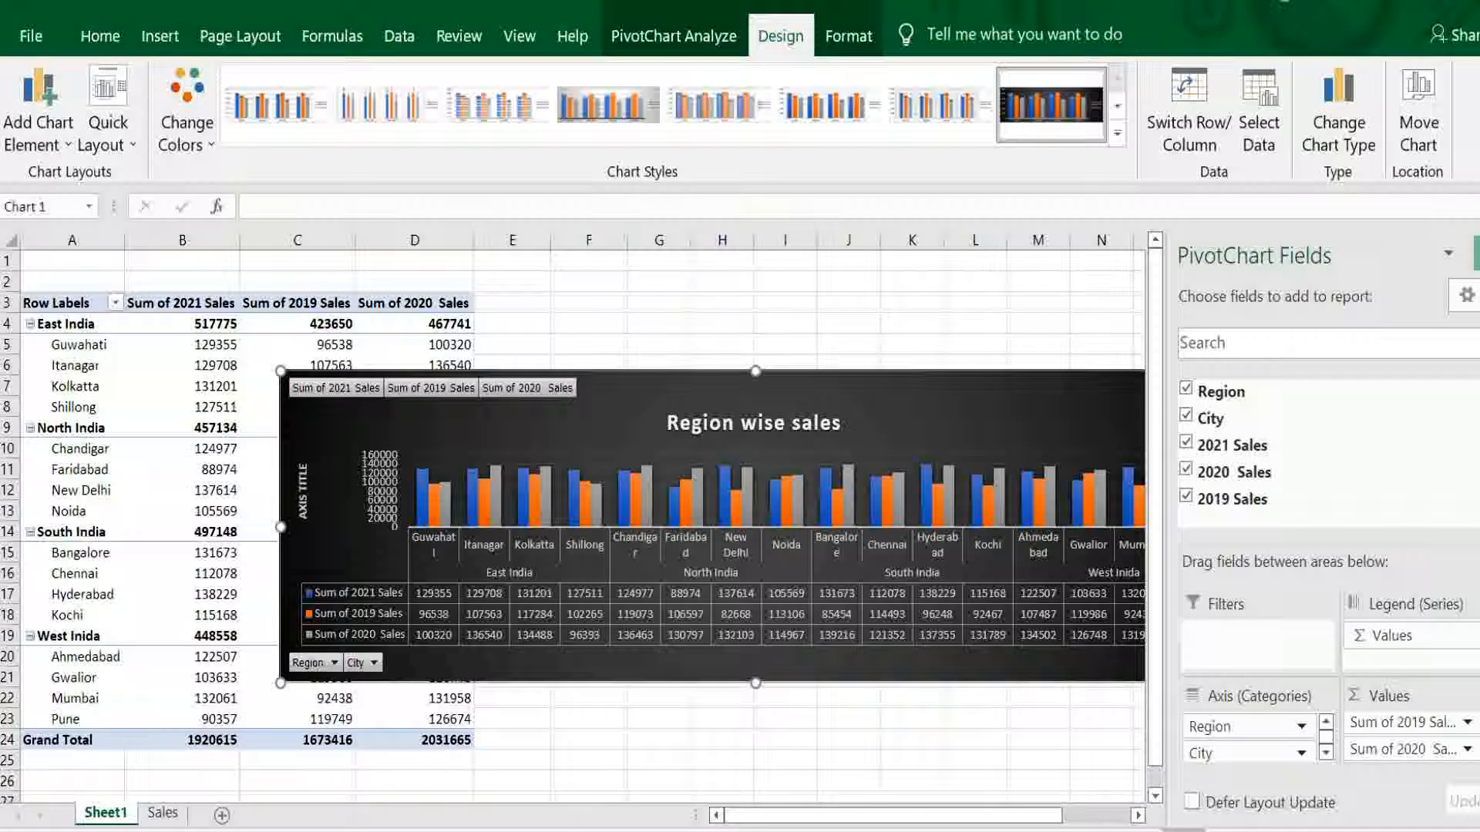
{"action": "left_click", "coordinate": [1477, 254]}
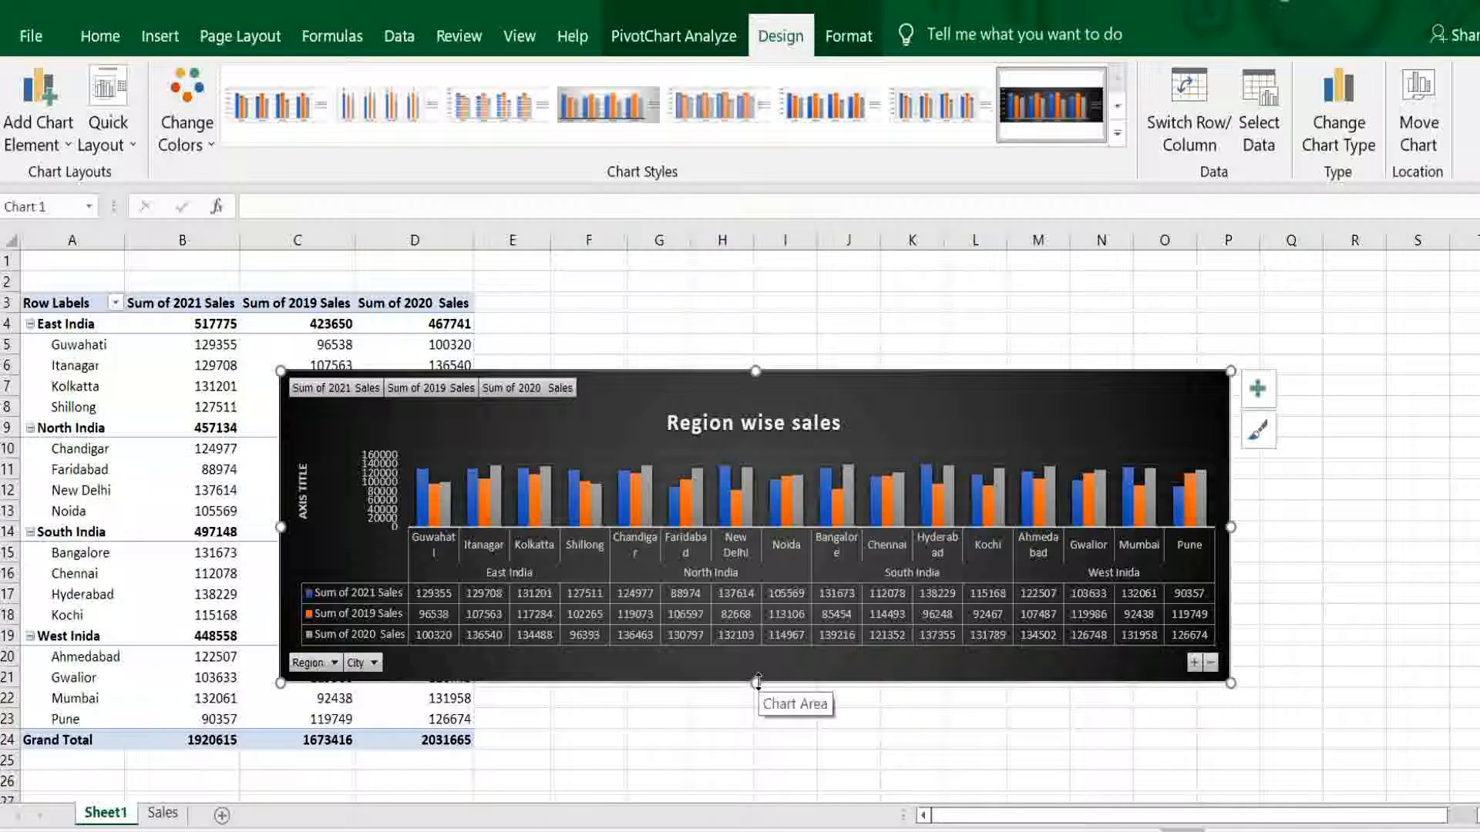
- Extend the chart's lower edge down to about row 25 and shift its plot area up to the chart's upper edge
{"action": "left_click_drag", "start_coordinate": [758, 681], "coordinate": [759, 759]}
{"action": "left_click", "coordinate": [605, 508]}
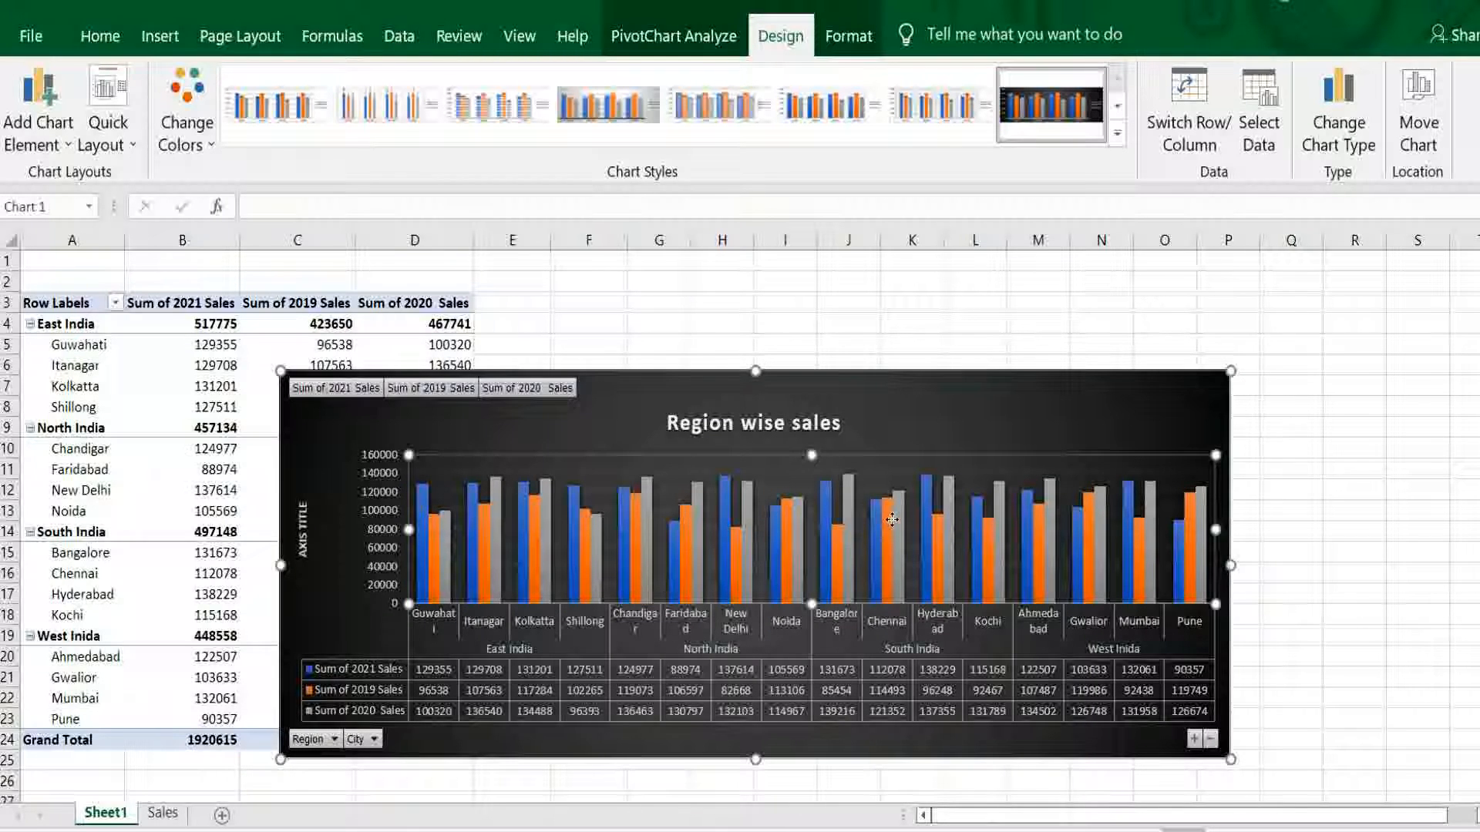
{"action": "left_click_drag", "start_coordinate": [892, 520], "coordinate": [916, 515]}
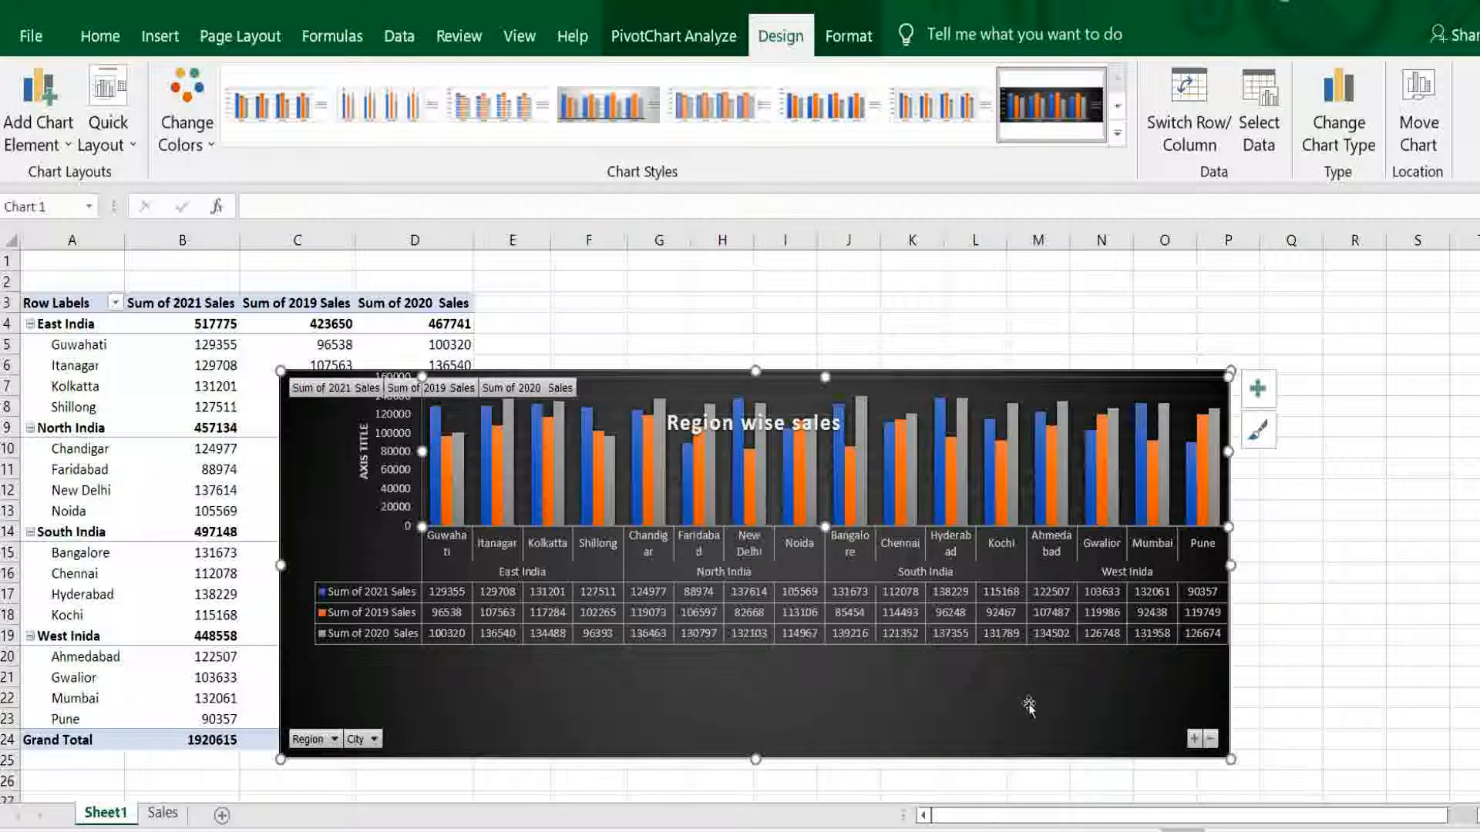
- Move the chart beside the PivotTable, starting around column E and row 4, and select an empty cell below it
{"action": "left_click_drag", "start_coordinate": [970, 696], "coordinate": [1180, 644]}
{"action": "left_click", "coordinate": [848, 760]}
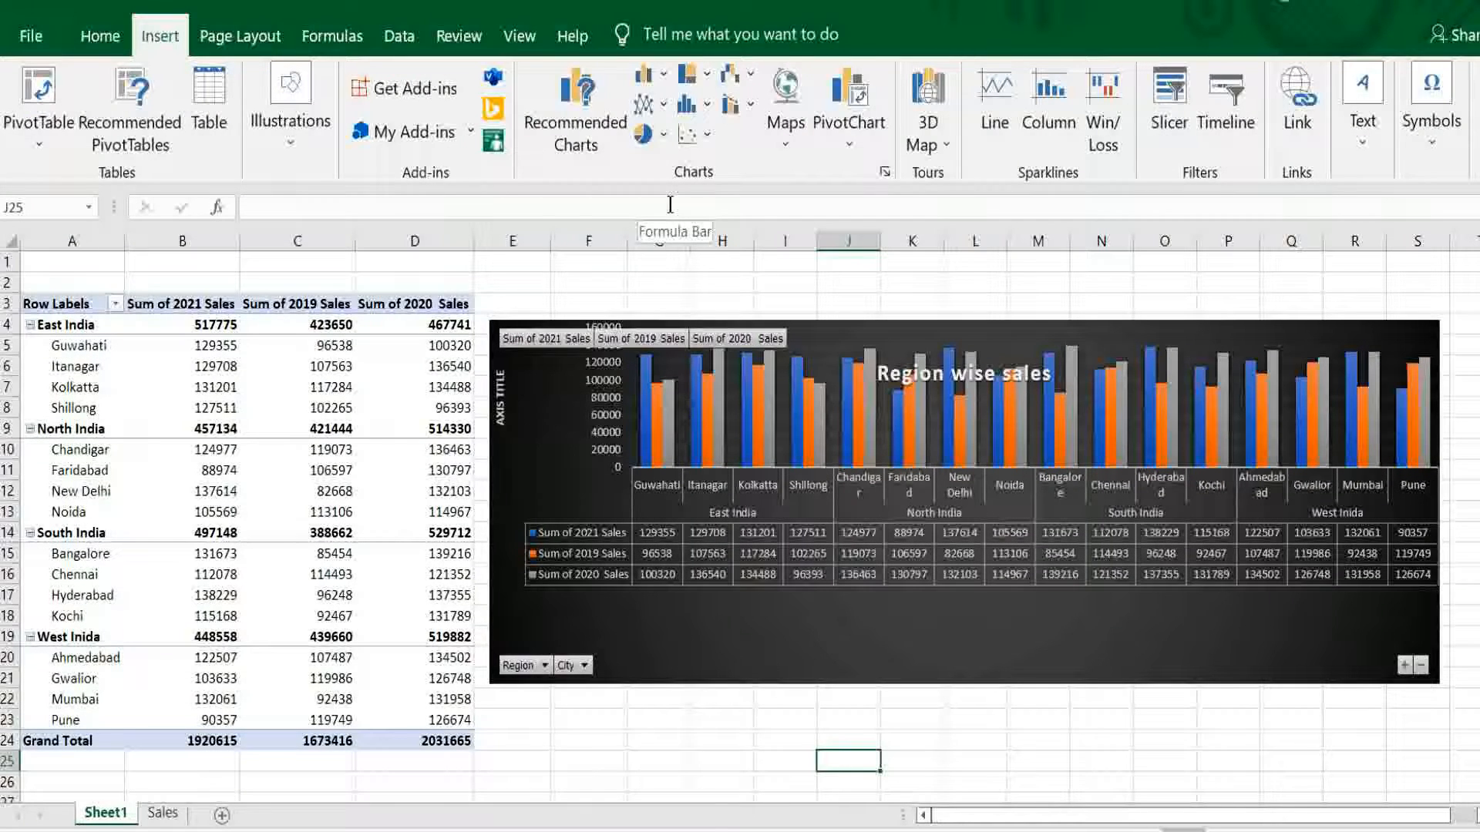